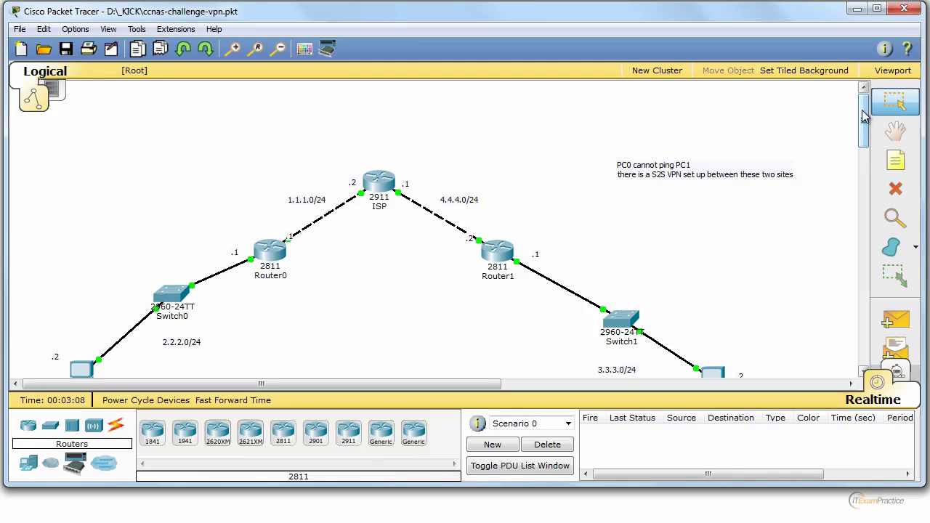
Check the installed program version in the About information.
{"action": "left_click", "coordinate": [214, 32]}
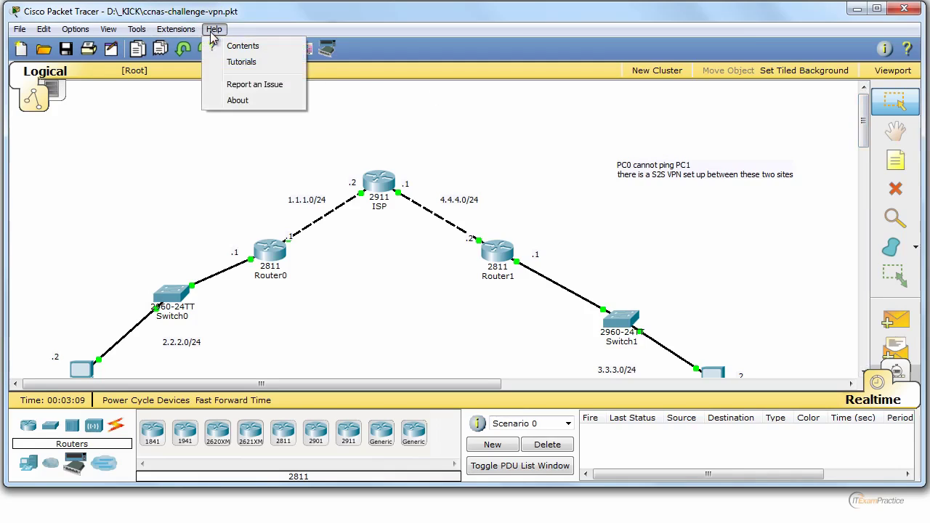
{"action": "left_click", "coordinate": [235, 102]}
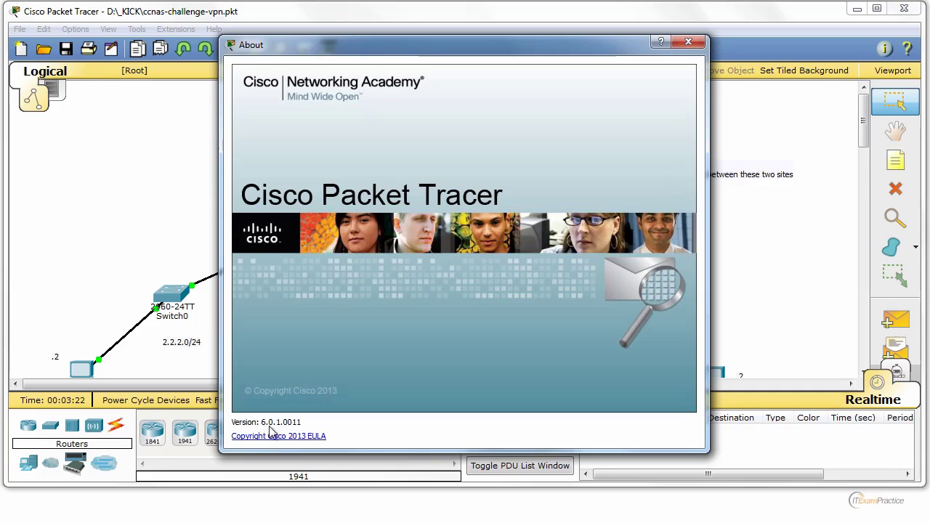
{"action": "left_click", "coordinate": [689, 45]}
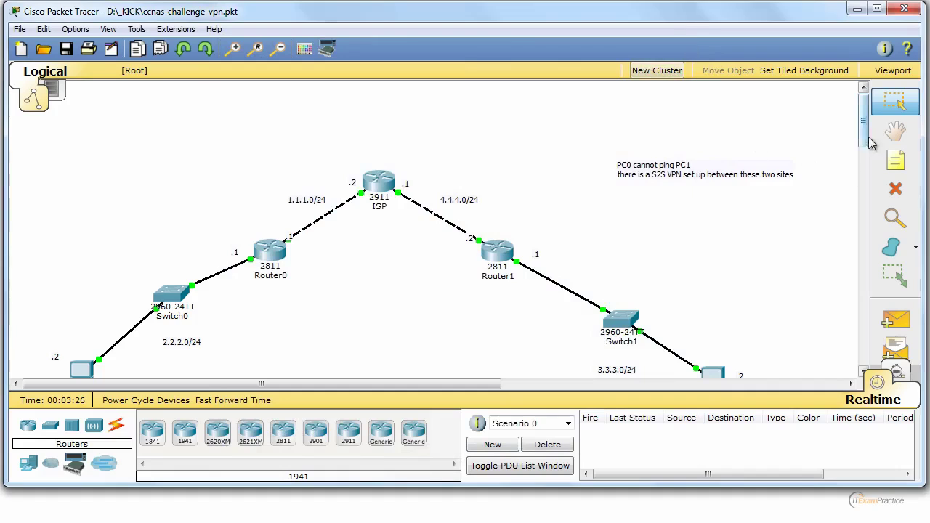
Nudge the 3.3.3.0/24 label, Router0 and Router1 slightly to the left in the topology.
{"action": "mouse_move", "coordinate": [863, 128]}
{"action": "left_mouse_down"}
{"action": "mouse_move", "coordinate": [864, 148]}
{"action": "mouse_move", "coordinate": [865, 136]}
{"action": "left_mouse_up"}
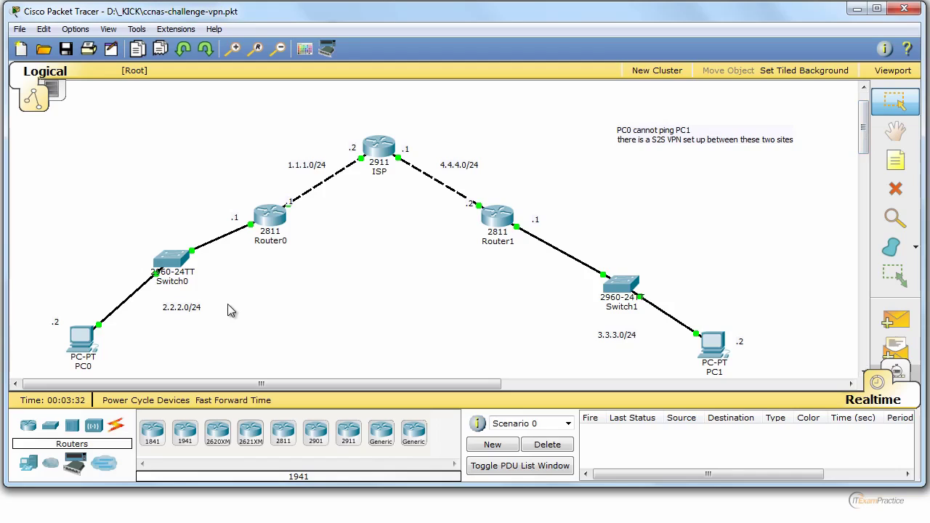
{"action": "mouse_move", "coordinate": [187, 310]}
{"action": "left_mouse_down"}
{"action": "mouse_move", "coordinate": [209, 311]}
{"action": "mouse_move", "coordinate": [184, 310]}
{"action": "left_mouse_up"}
{"action": "left_click", "coordinate": [627, 338]}
{"action": "left_click_drag", "start_coordinate": [629, 345], "coordinate": [621, 345]}
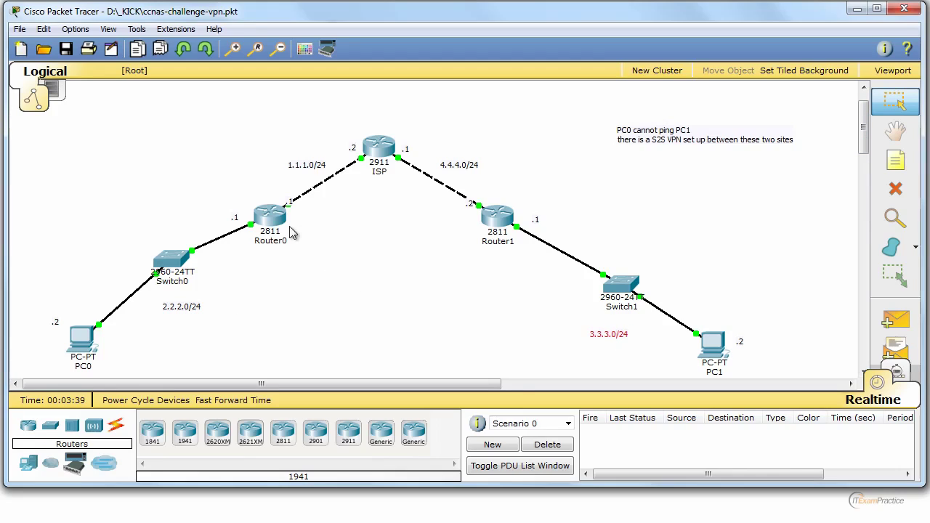
{"action": "mouse_move", "coordinate": [273, 217]}
{"action": "left_mouse_down"}
{"action": "mouse_move", "coordinate": [256, 200]}
{"action": "mouse_move", "coordinate": [267, 221]}
{"action": "left_mouse_up"}
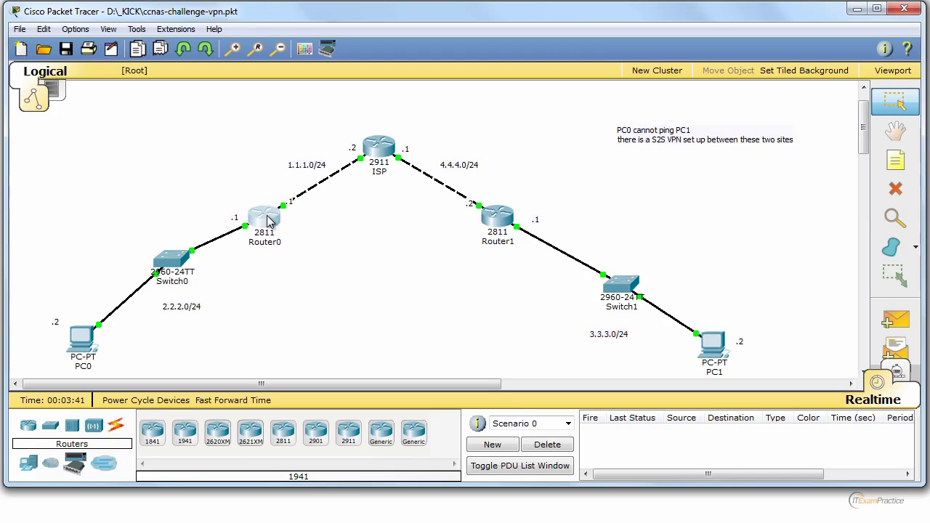
{"action": "left_click_drag", "start_coordinate": [504, 222], "coordinate": [500, 224]}
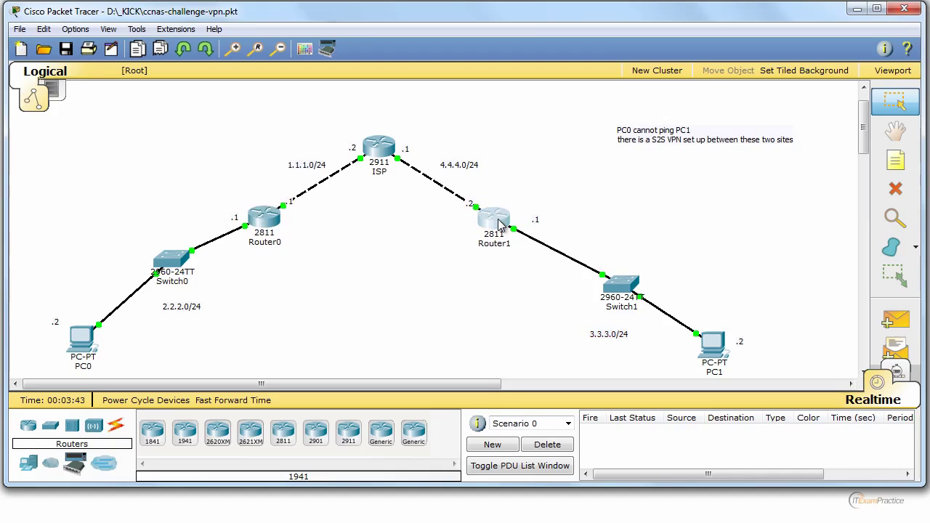
Try to enter privileged mode with en and a blank password on the ISP router's CLI, and view that router's interface summary.
{"action": "left_click", "coordinate": [380, 151]}
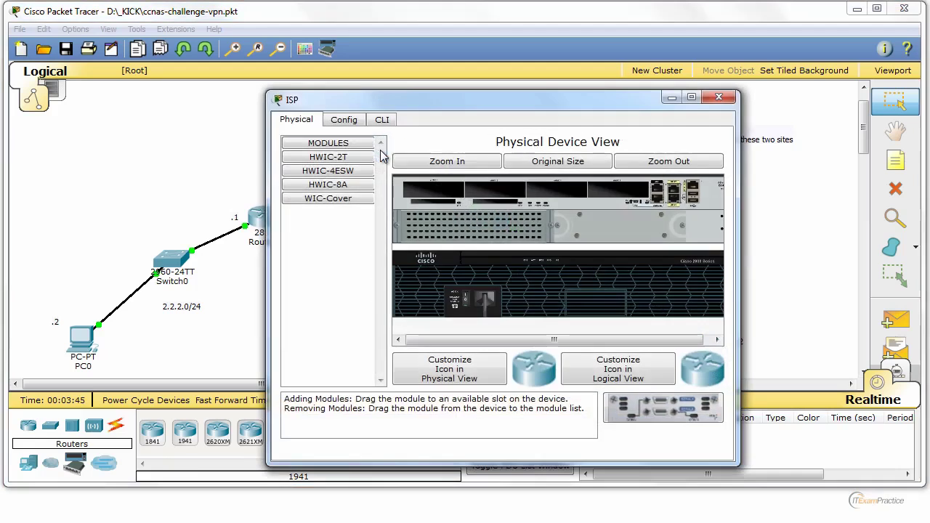
{"action": "left_click", "coordinate": [383, 120]}
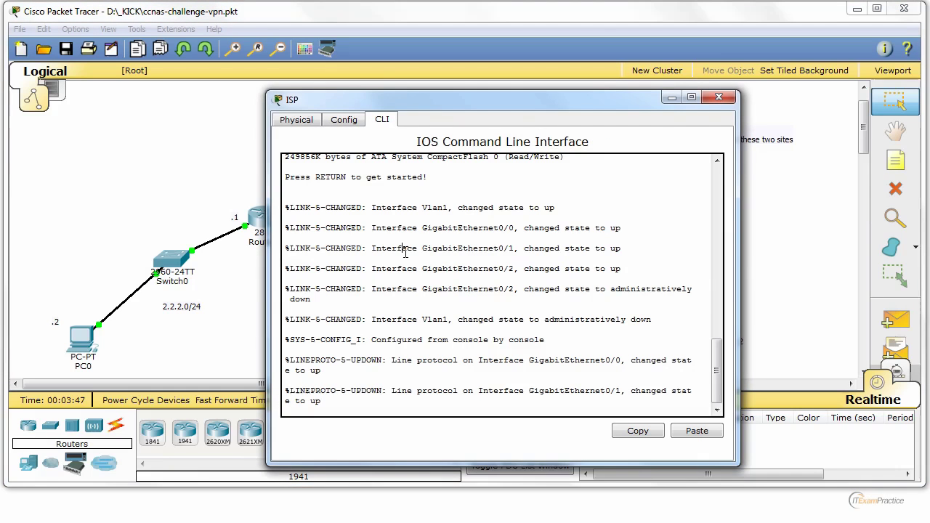
{"action": "key", "text": "Return"}
{"action": "key", "text": "Return"}
{"action": "key", "text": "Return"}
{"action": "type", "text": "en"}
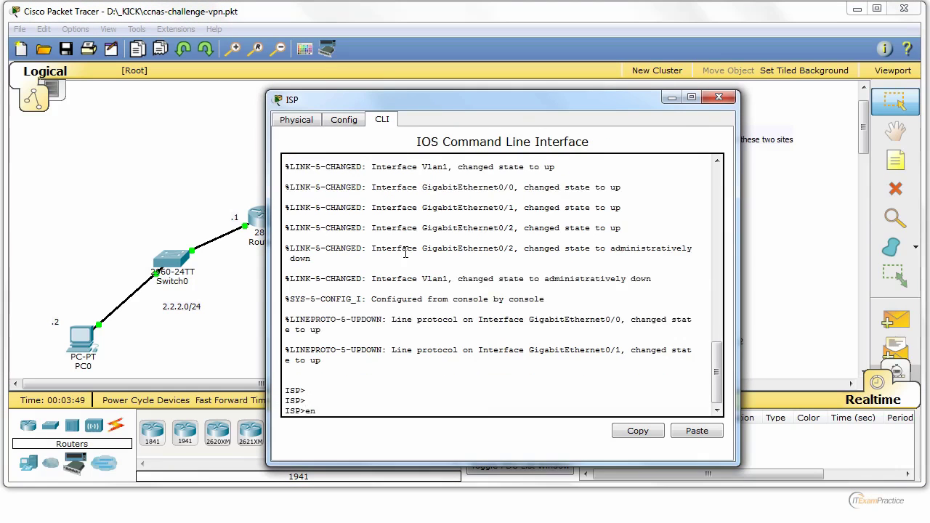
{"action": "key", "text": "Return"}
{"action": "key", "text": "Return"}
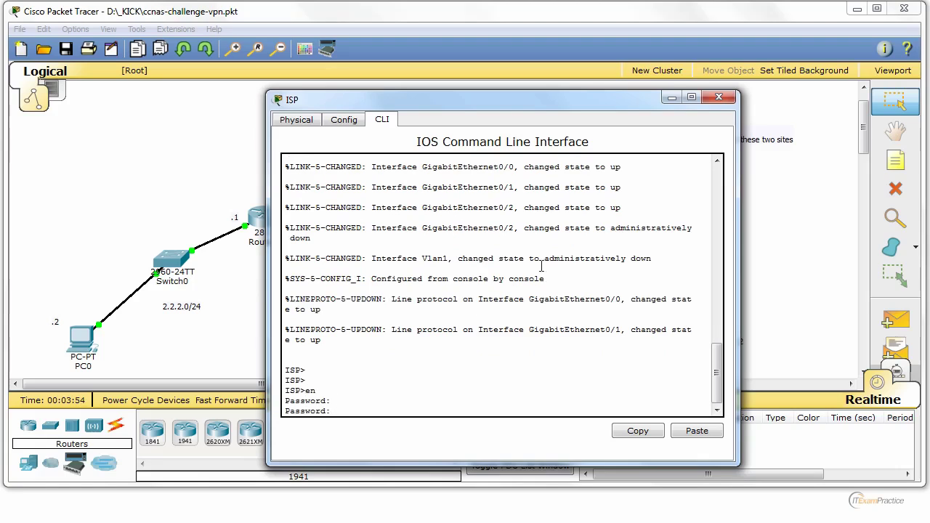
{"action": "left_click", "coordinate": [720, 98]}
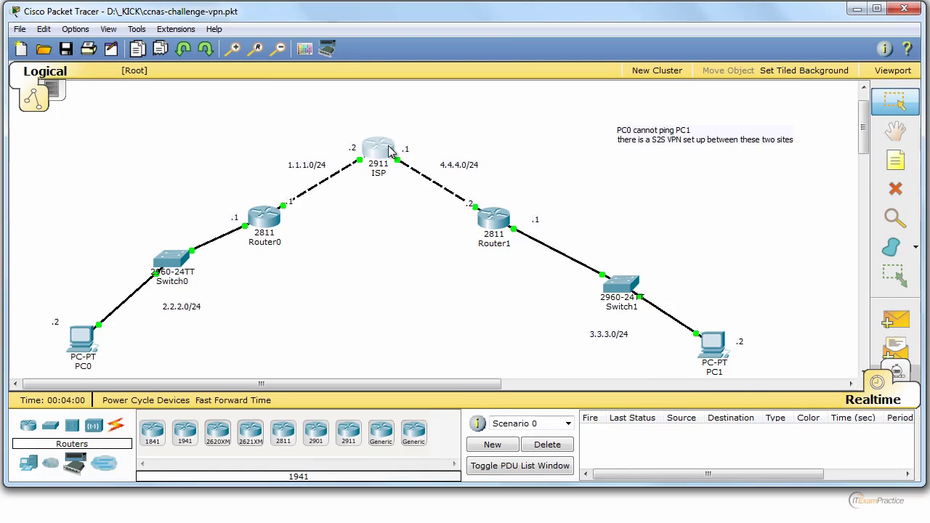
{"action": "left_click_drag", "start_coordinate": [389, 151], "coordinate": [391, 151]}
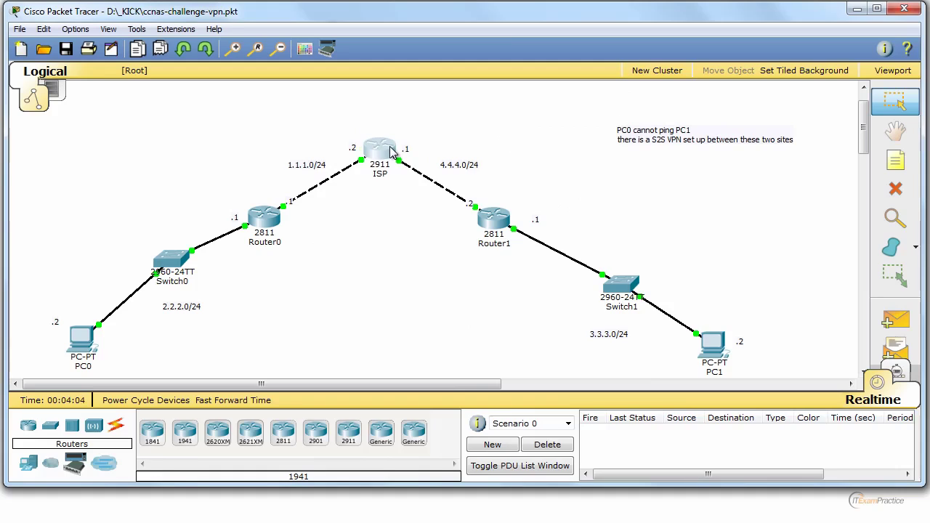
{"action": "mouse_move", "coordinate": [391, 151]}
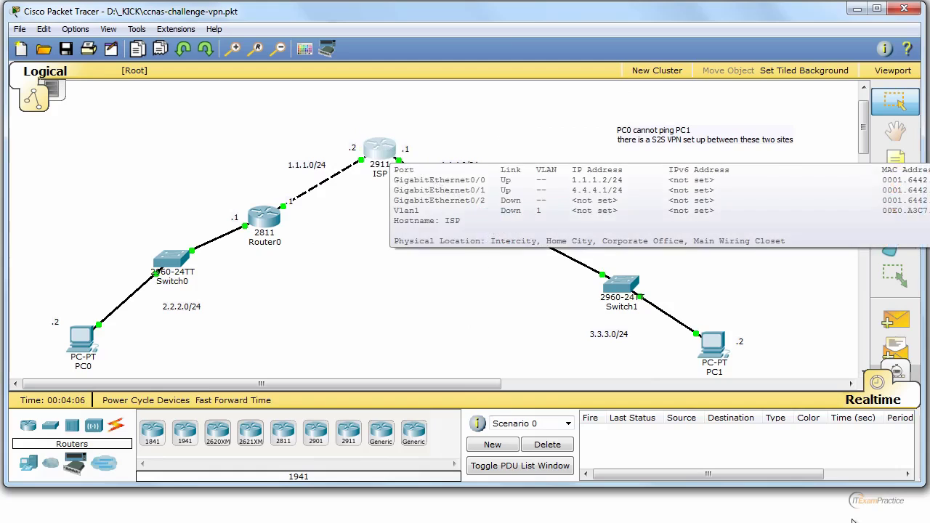
Test connectivity by sending two simple PDUs from PC0 to PC1.
{"action": "left_click", "coordinate": [896, 320]}
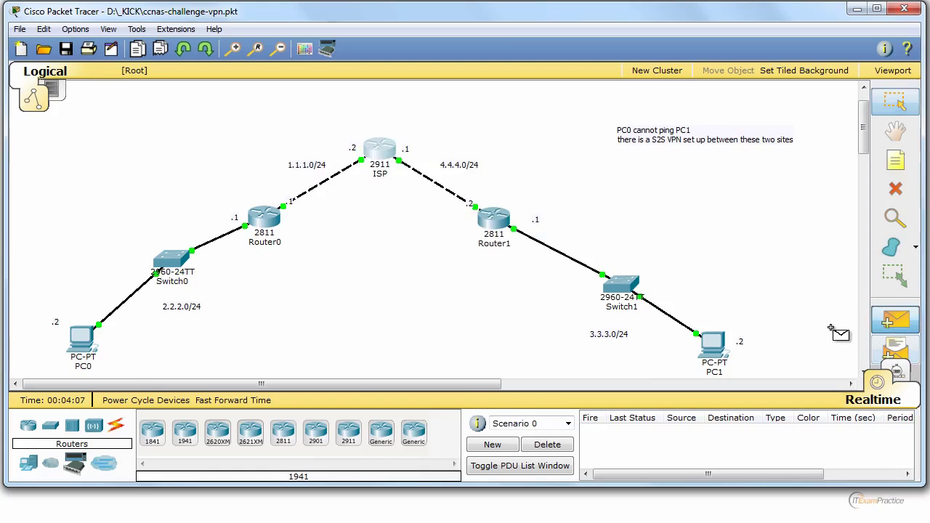
{"action": "left_click", "coordinate": [82, 346]}
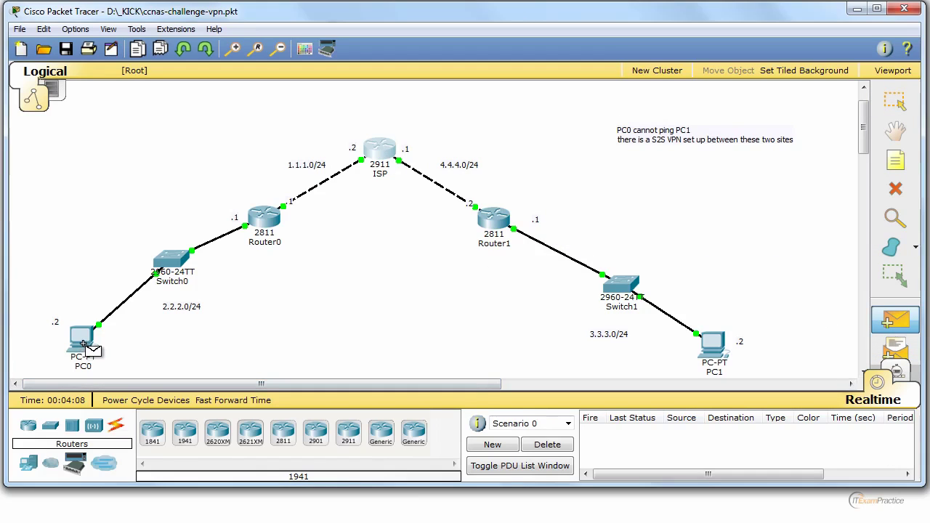
{"action": "left_click", "coordinate": [717, 351]}
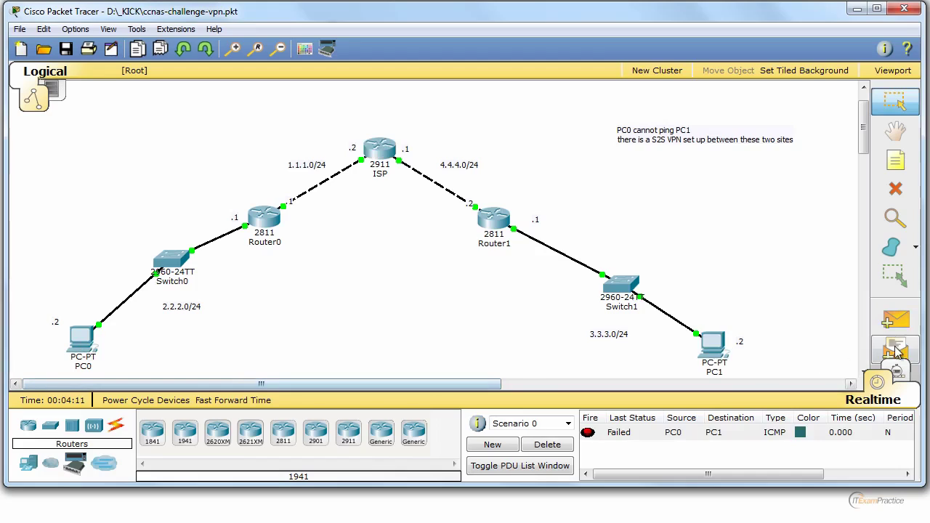
{"action": "left_click", "coordinate": [895, 320]}
{"action": "left_click", "coordinate": [88, 334]}
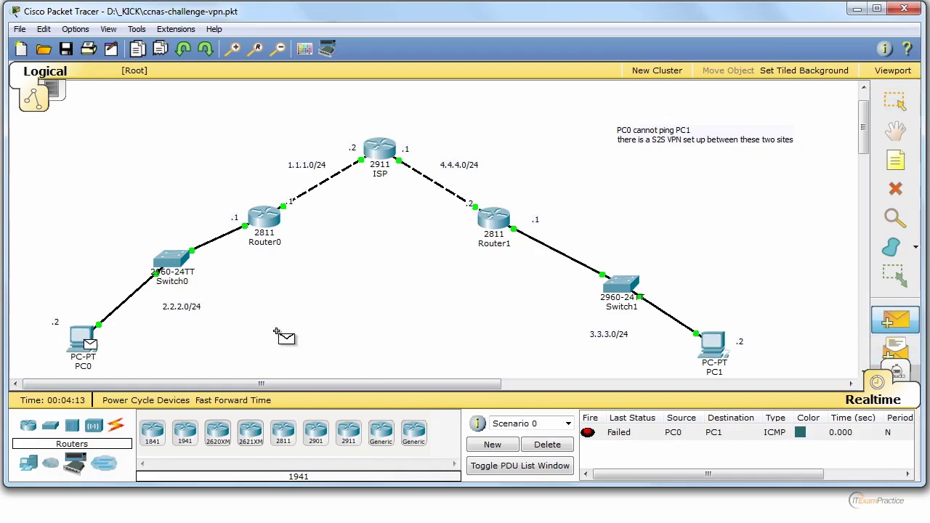
{"action": "left_click", "coordinate": [712, 341]}
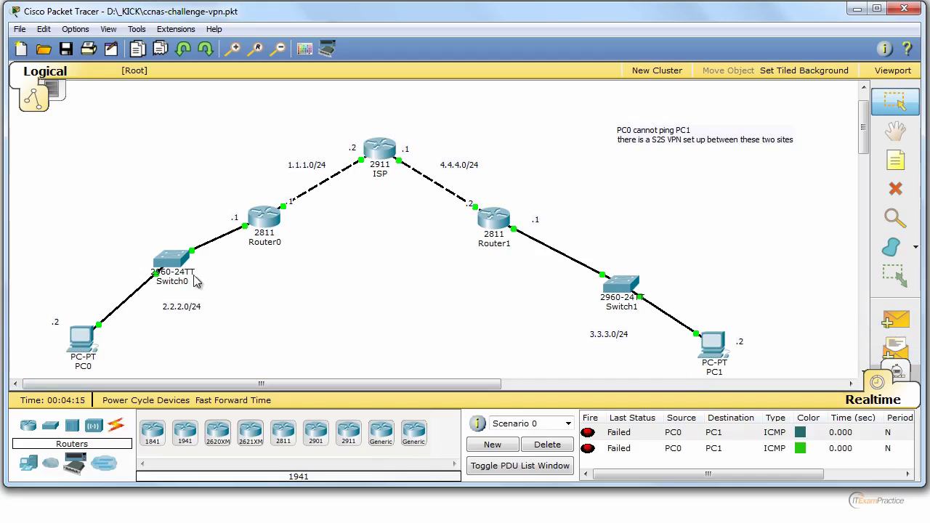
Delete the test PDUs of Scenario 0 and slightly reposition the 2.2.2.0/24 label, the 3.3.3.0/24 label and Router0.
{"action": "left_click_drag", "start_coordinate": [181, 318], "coordinate": [192, 317]}
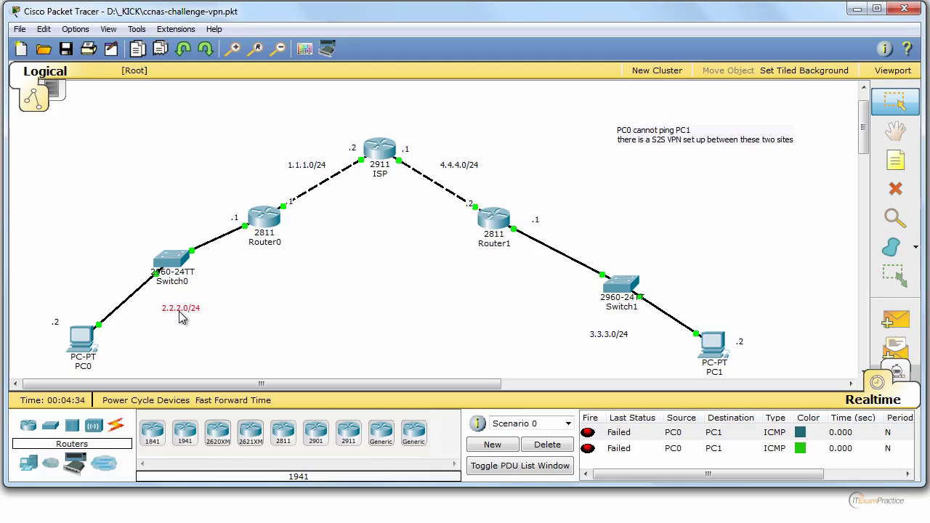
{"action": "left_click_drag", "start_coordinate": [180, 318], "coordinate": [169, 311]}
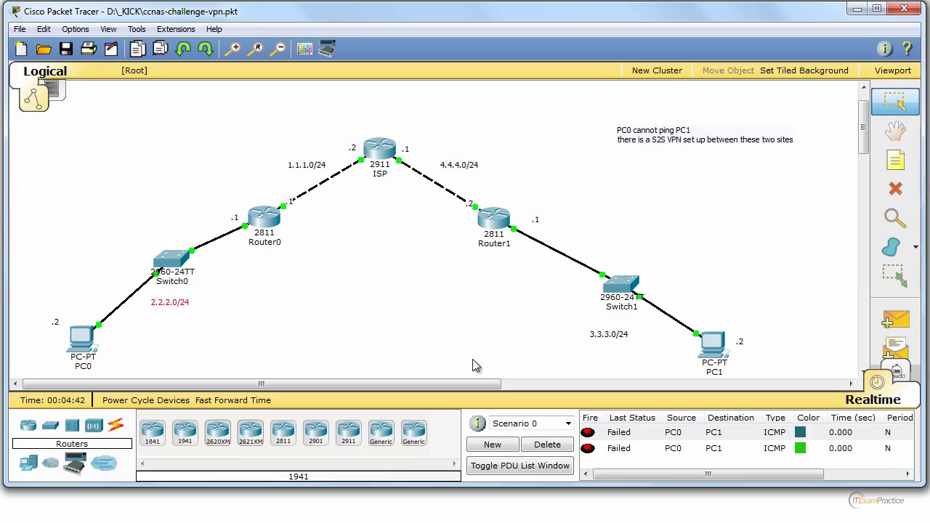
{"action": "left_click", "coordinate": [565, 448]}
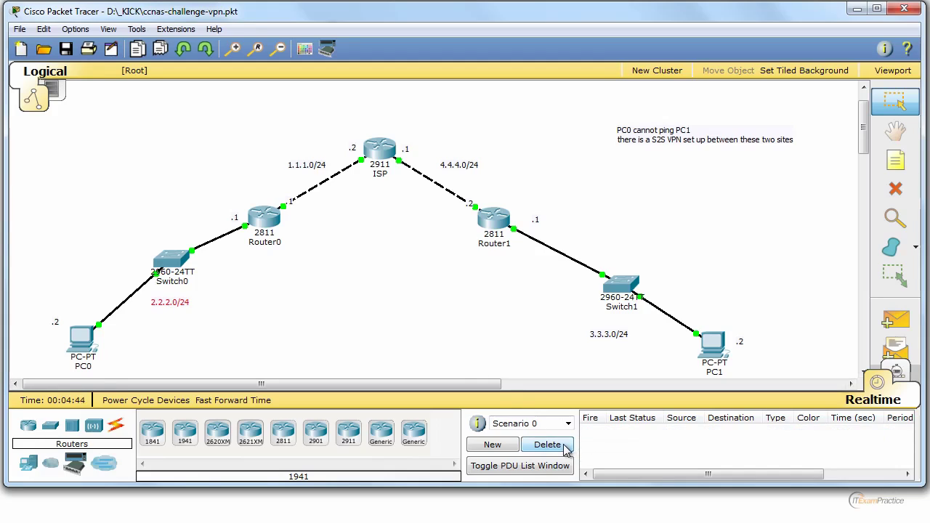
{"action": "left_click_drag", "start_coordinate": [183, 307], "coordinate": [171, 314]}
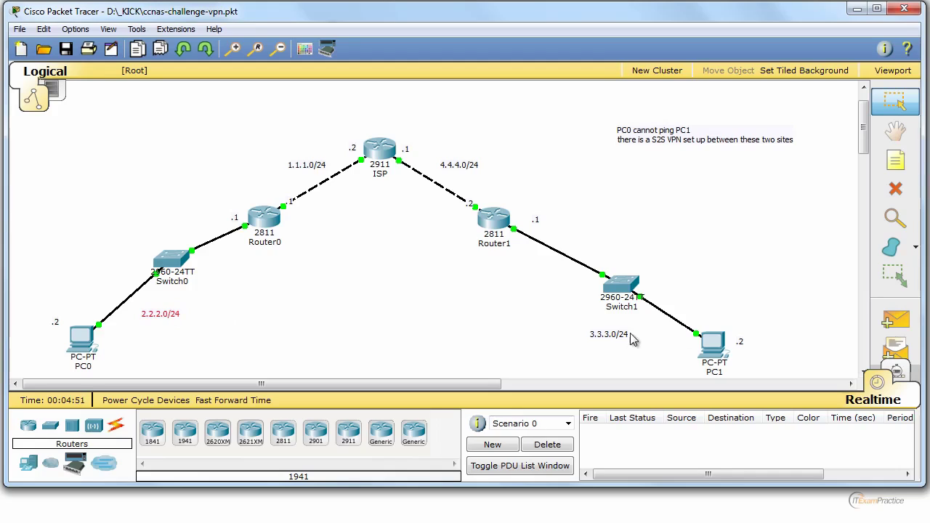
{"action": "left_click_drag", "start_coordinate": [617, 339], "coordinate": [629, 340]}
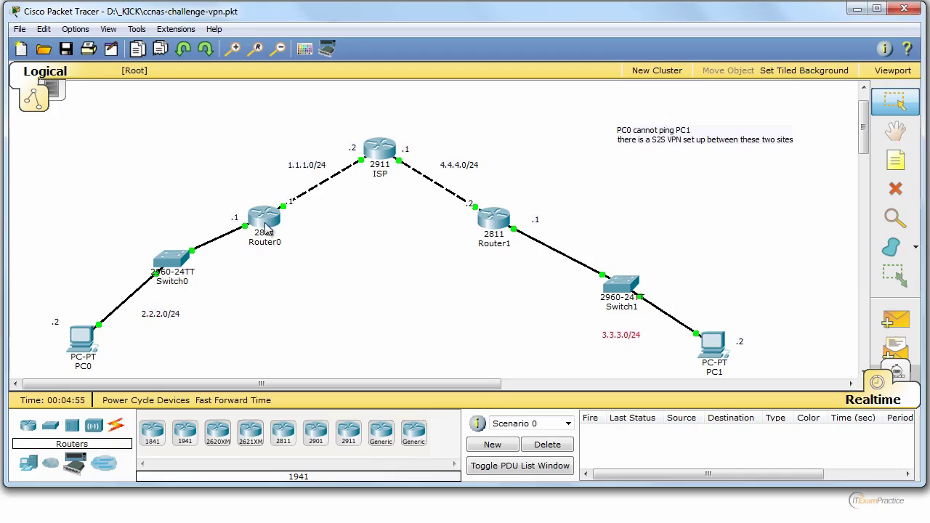
{"action": "left_click_drag", "start_coordinate": [265, 229], "coordinate": [261, 229]}
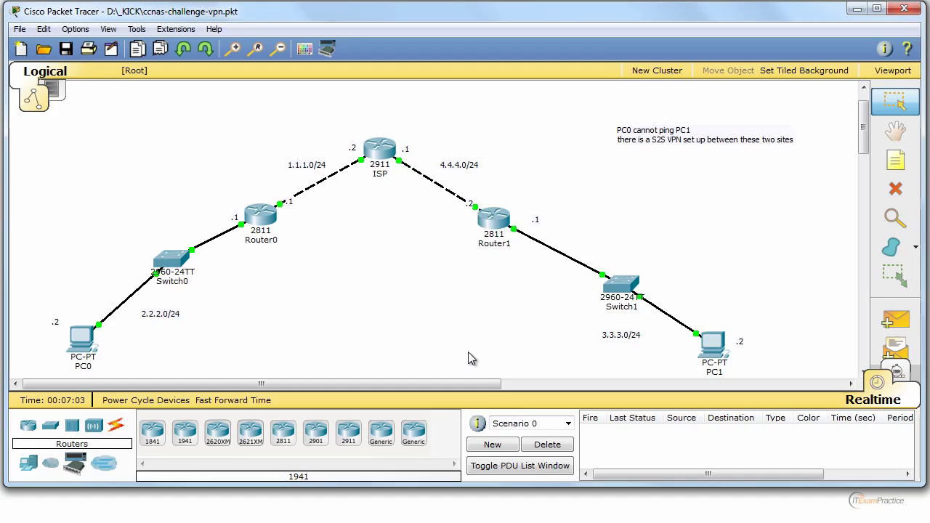
Examine the topology by selecting in turn the PC0 site, the PC1 site and the three routers between them.
{"action": "left_click_drag", "start_coordinate": [21, 217], "coordinate": [233, 385]}
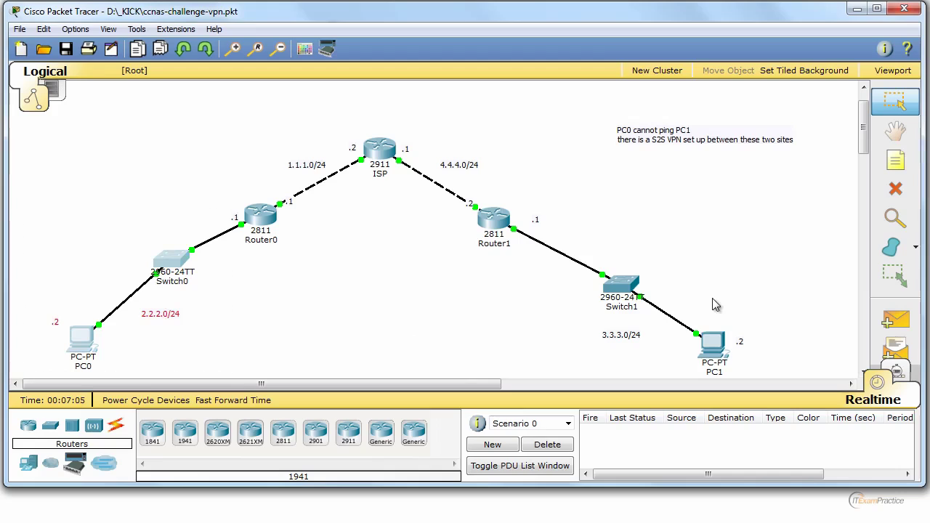
{"action": "left_click_drag", "start_coordinate": [804, 370], "coordinate": [574, 247]}
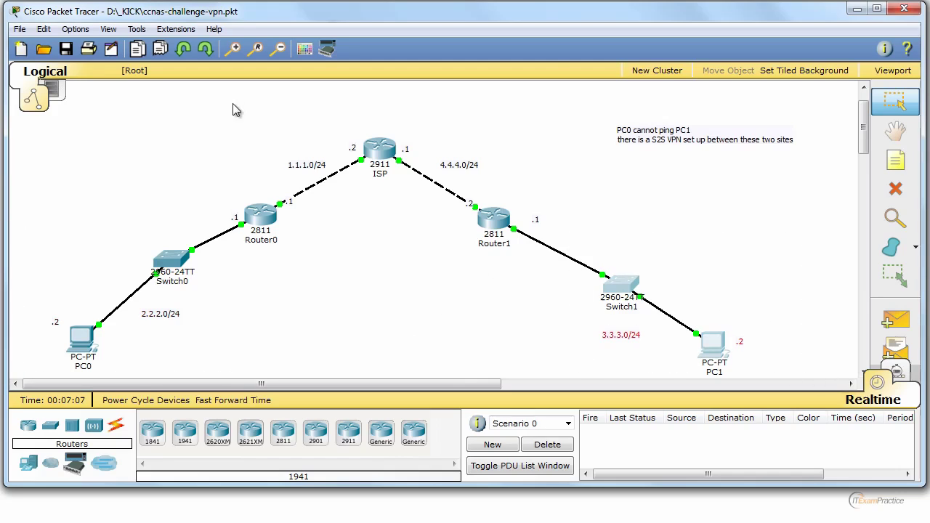
{"action": "left_click_drag", "start_coordinate": [199, 92], "coordinate": [536, 307]}
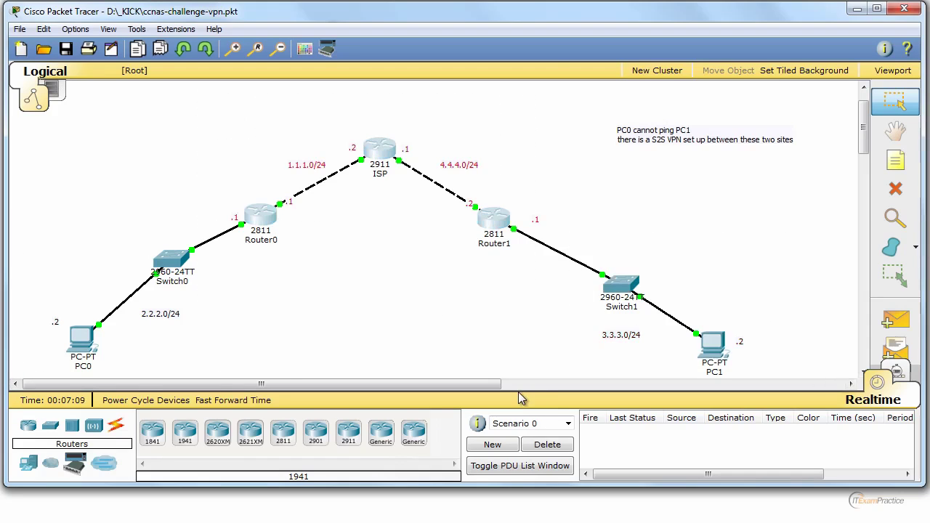
{"action": "left_click_drag", "start_coordinate": [352, 105], "coordinate": [415, 211]}
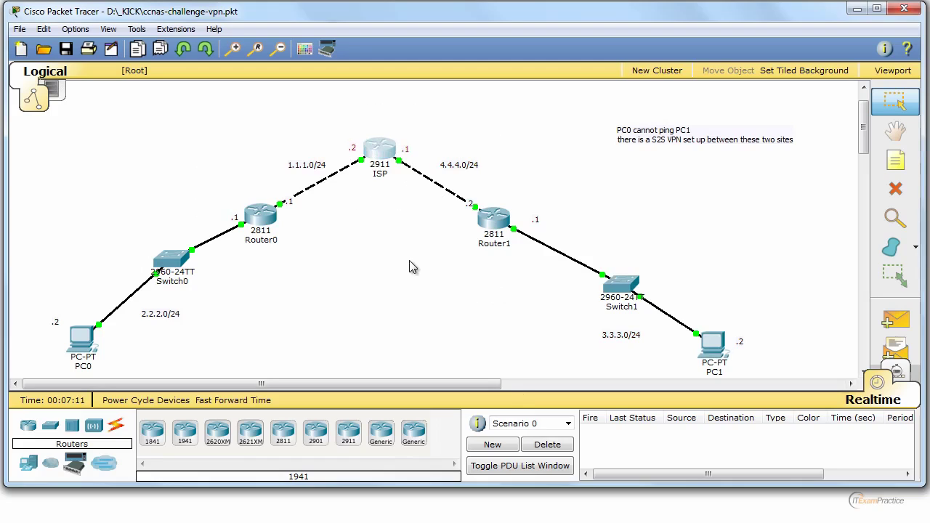
{"action": "left_click_drag", "start_coordinate": [194, 132], "coordinate": [299, 253]}
{"action": "left_click_drag", "start_coordinate": [556, 316], "coordinate": [473, 186]}
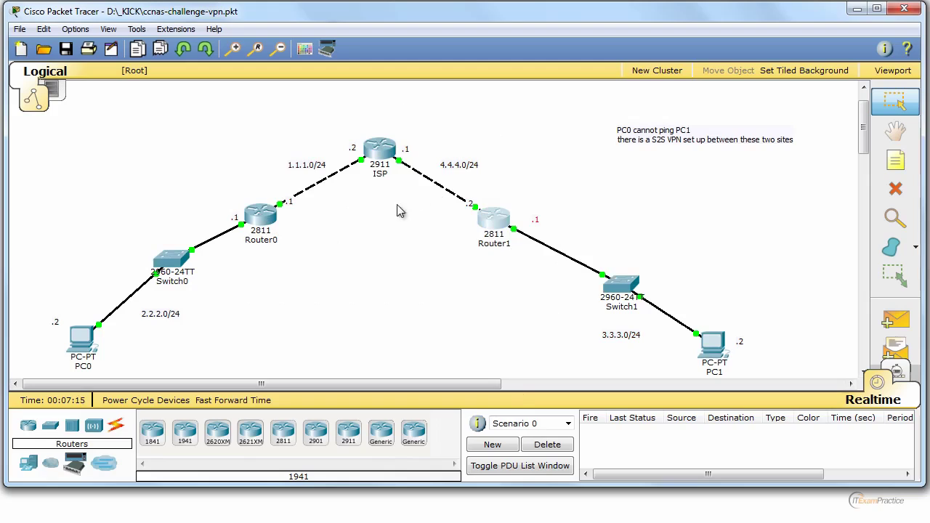
{"action": "left_click", "coordinate": [446, 279]}
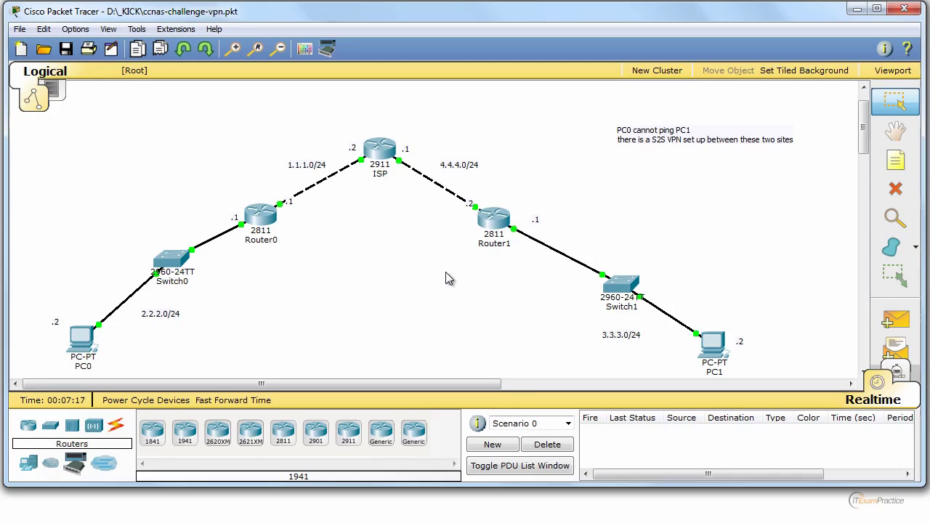
{"action": "left_click_drag", "start_coordinate": [32, 237], "coordinate": [233, 367]}
{"action": "left_click_drag", "start_coordinate": [830, 275], "coordinate": [544, 372]}
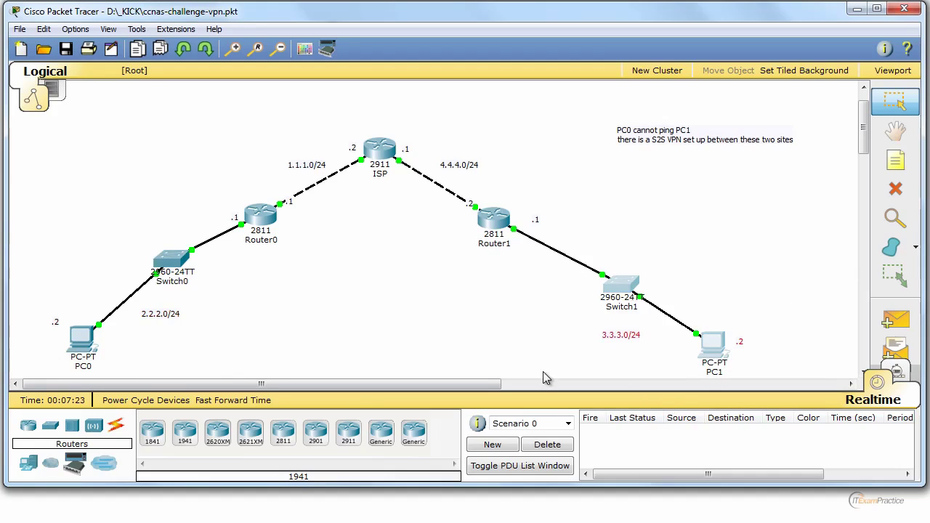
{"action": "left_click", "coordinate": [543, 371]}
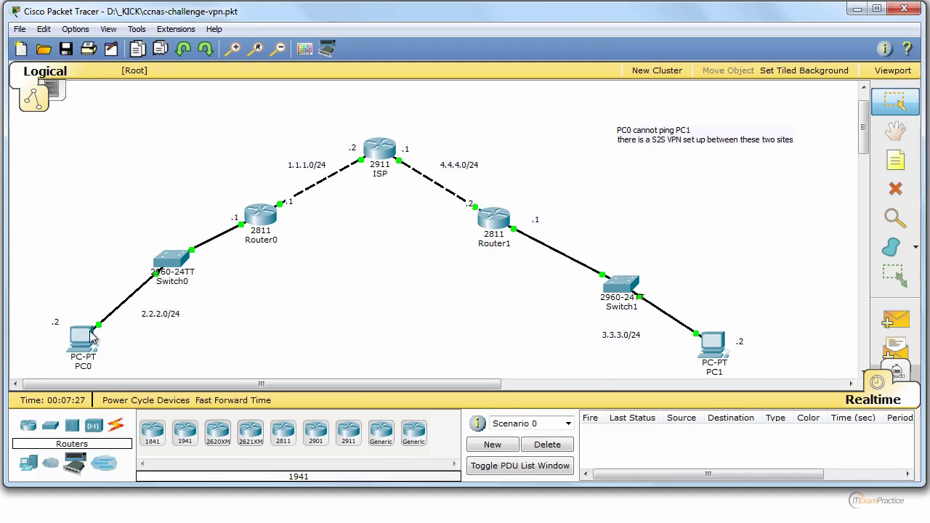
{"action": "mouse_move", "coordinate": [168, 262]}
{"action": "mouse_move", "coordinate": [616, 287]}
Open Router0's command line and enter privileged mode with en.
{"action": "left_click", "coordinate": [264, 213]}
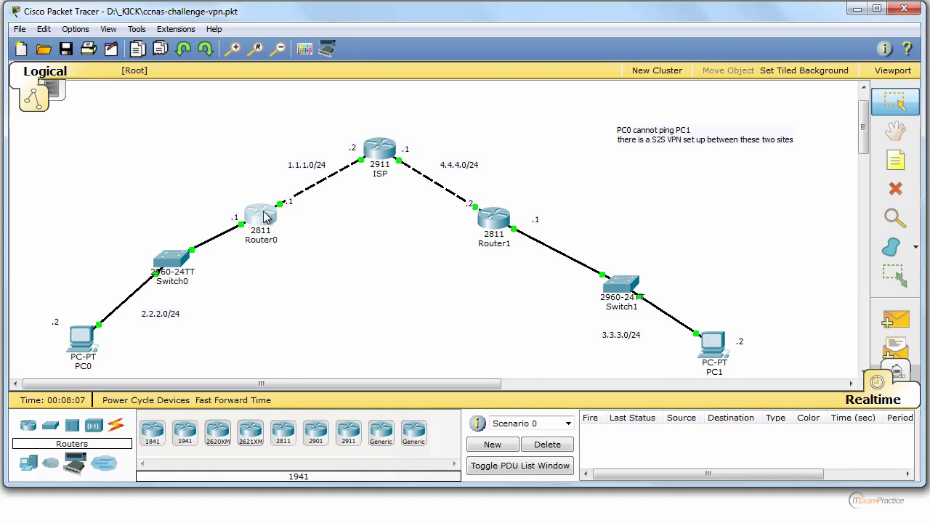
{"action": "left_click", "coordinate": [382, 119]}
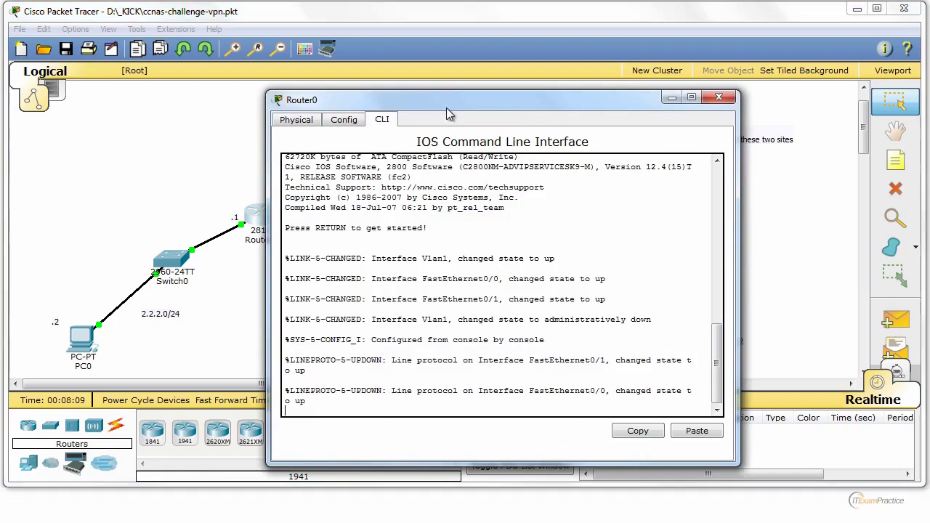
{"action": "left_click_drag", "start_coordinate": [449, 101], "coordinate": [612, 73]}
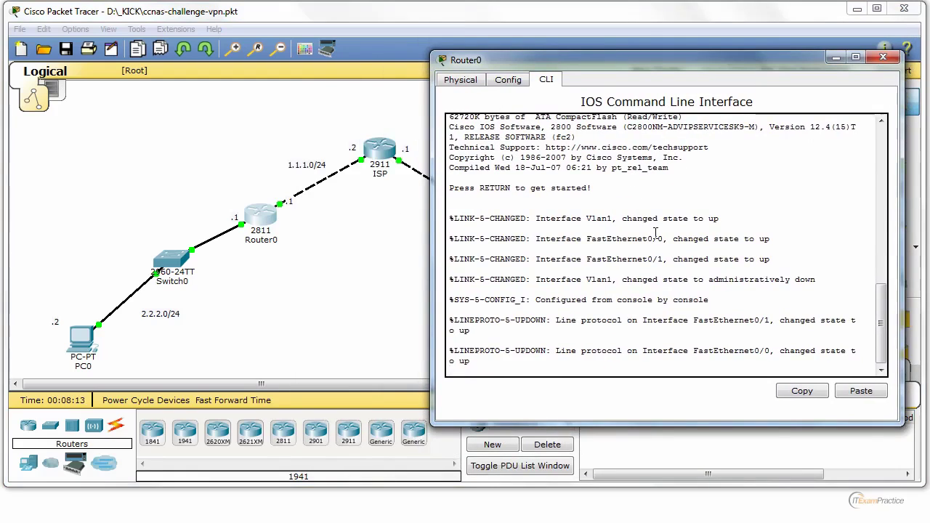
{"action": "key", "text": "Return"}
{"action": "key", "text": "Return"}
{"action": "key", "text": "Return"}
{"action": "key", "text": "Return"}
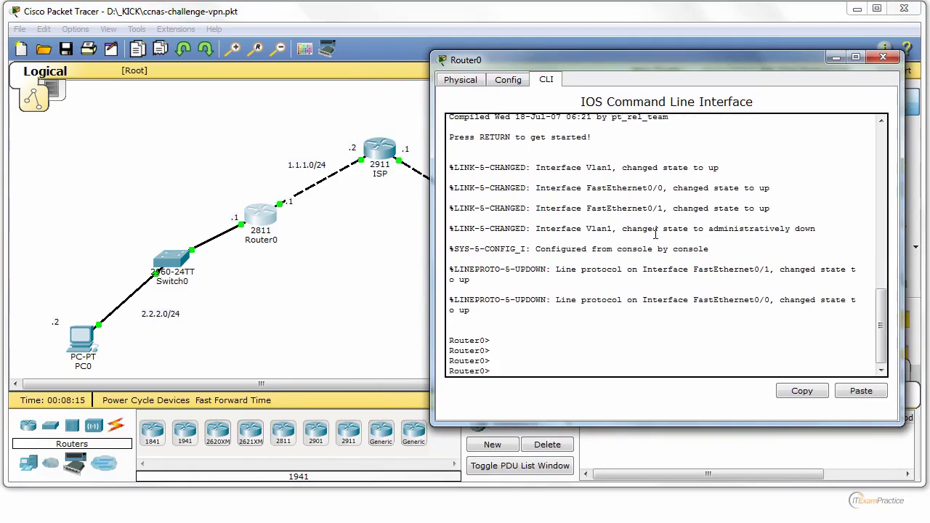
{"action": "type", "text": "en"}
{"action": "key", "text": "Return"}
{"action": "key", "text": "Return"}
{"action": "key", "text": "Return"}
{"action": "key", "text": "Return"}
{"action": "key", "text": "Return"}
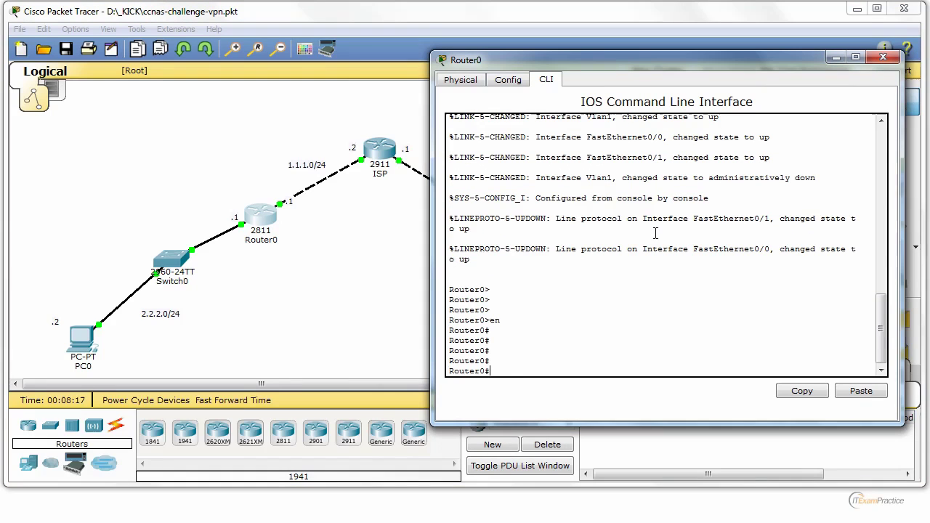
Display PC0's IP configuration by running ipconfig in its Command Prompt.
{"action": "left_click", "coordinate": [217, 309]}
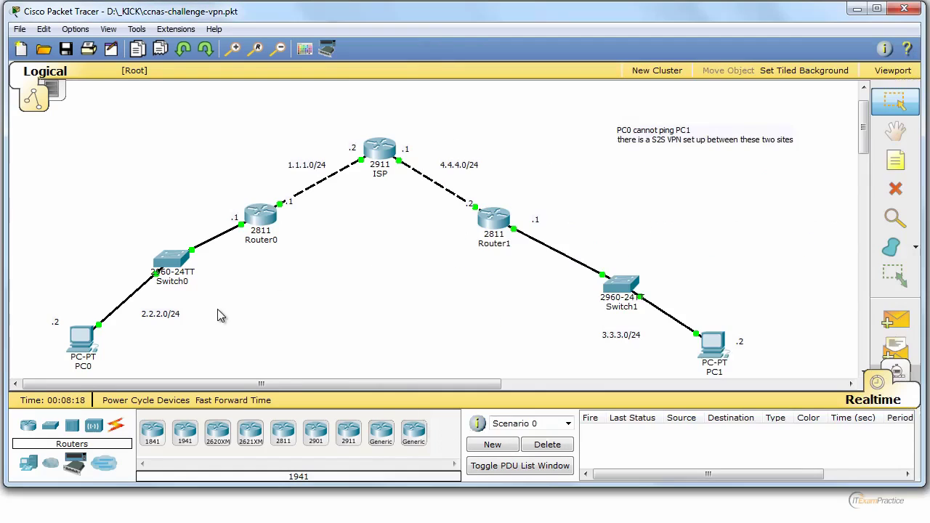
{"action": "left_click", "coordinate": [89, 343]}
{"action": "left_click", "coordinate": [251, 268]}
{"action": "left_click", "coordinate": [93, 345]}
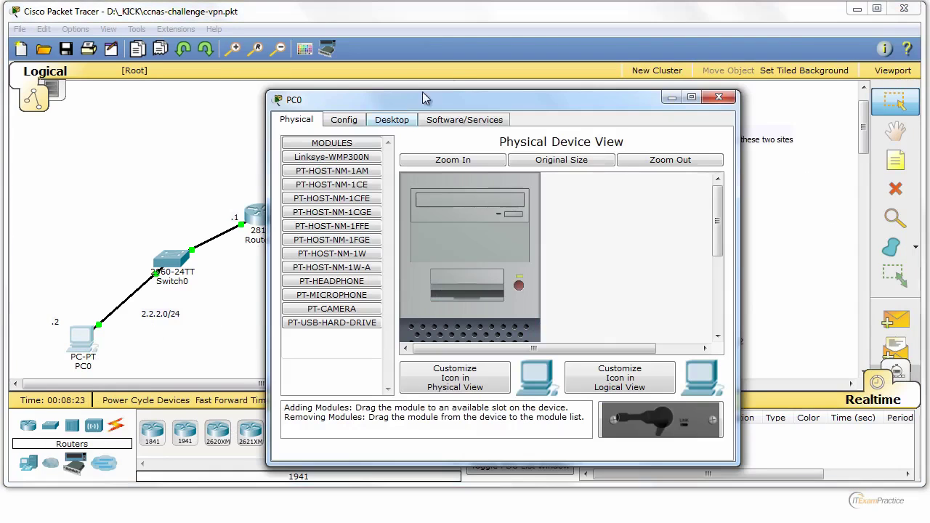
{"action": "left_click", "coordinate": [393, 122]}
{"action": "left_click", "coordinate": [609, 185]}
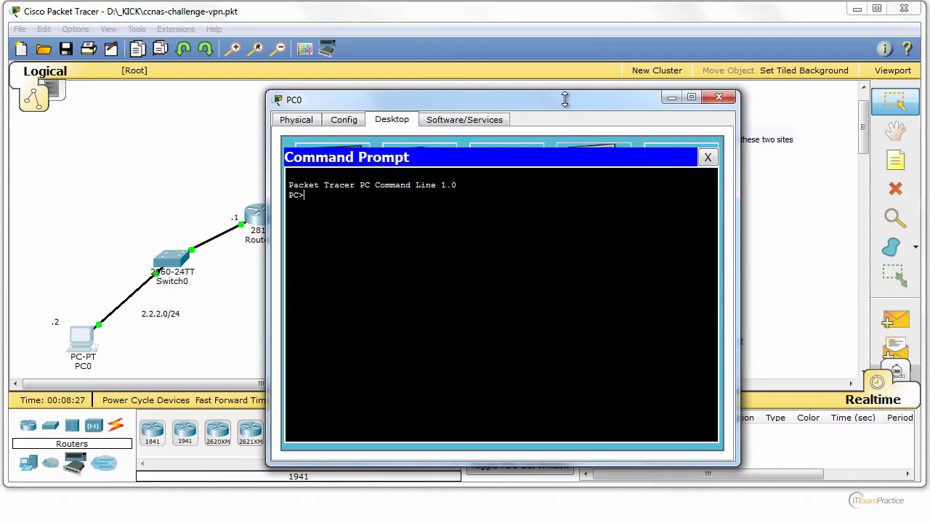
{"action": "left_click_drag", "start_coordinate": [513, 98], "coordinate": [658, 116]}
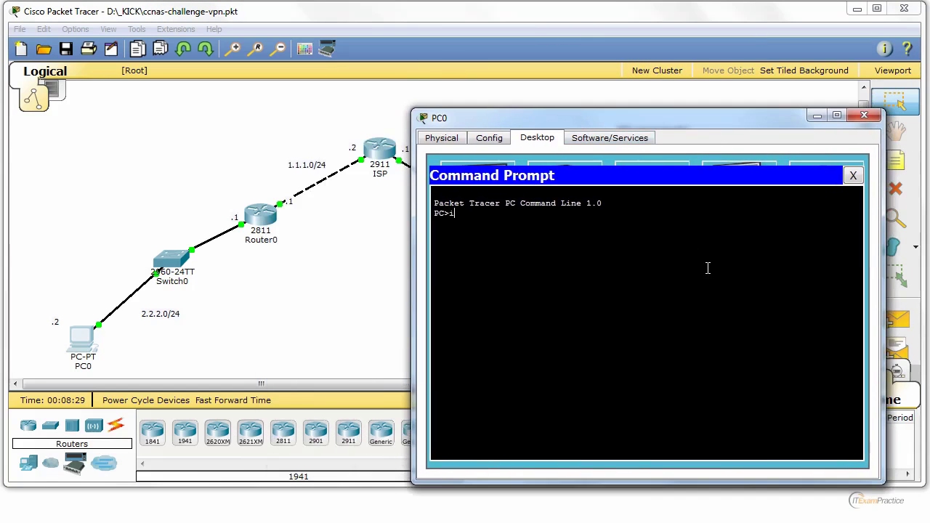
{"action": "type", "text": "ipconfig"}
{"action": "key", "text": "Return"}
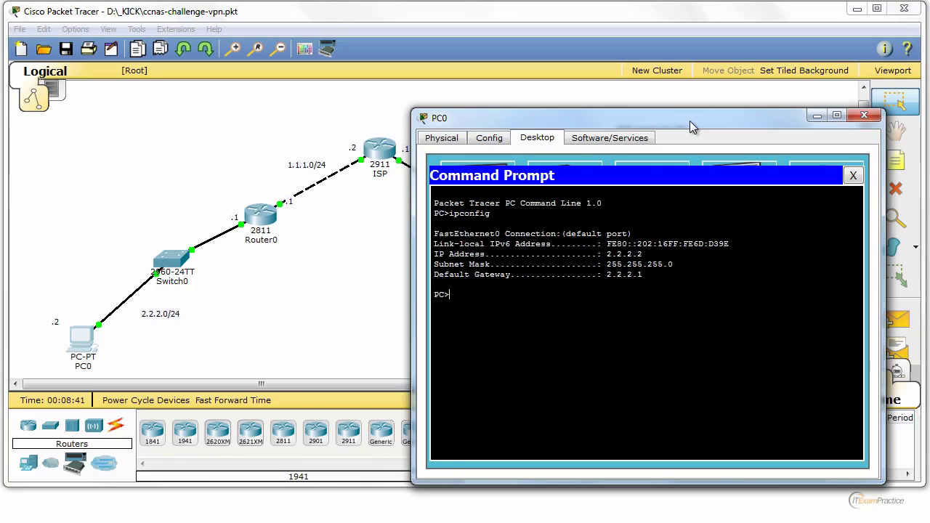
From PC0, ping the default gateway 2.2.2.1 and Router0's outside interface 1.1.1.1, stopping each early, and close PC0.
{"action": "left_click_drag", "start_coordinate": [690, 120], "coordinate": [756, 22]}
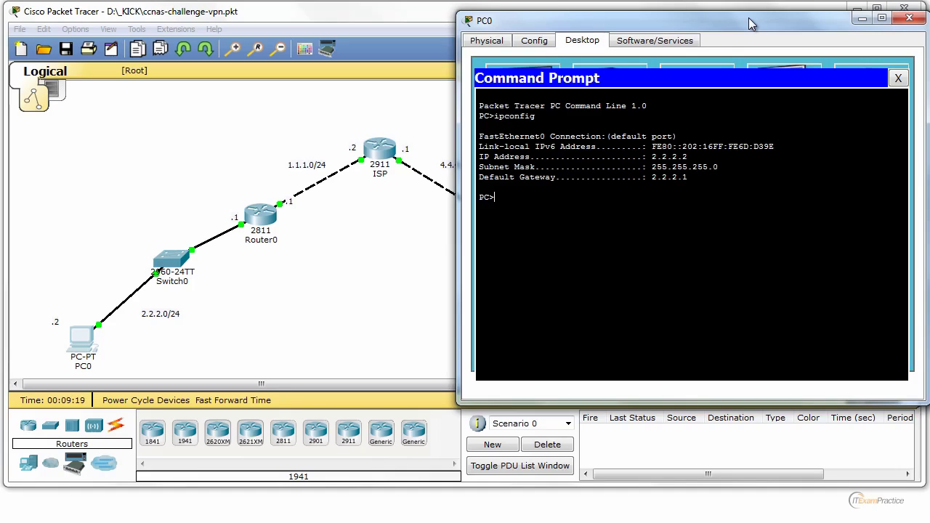
{"action": "left_click_drag", "start_coordinate": [752, 22], "coordinate": [785, 71]}
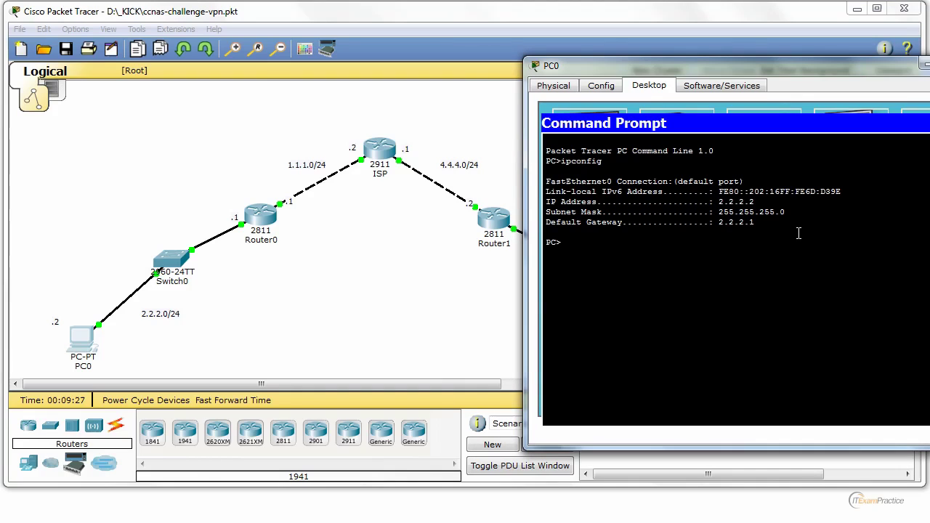
{"action": "type", "text": "ping 2.2.2"}
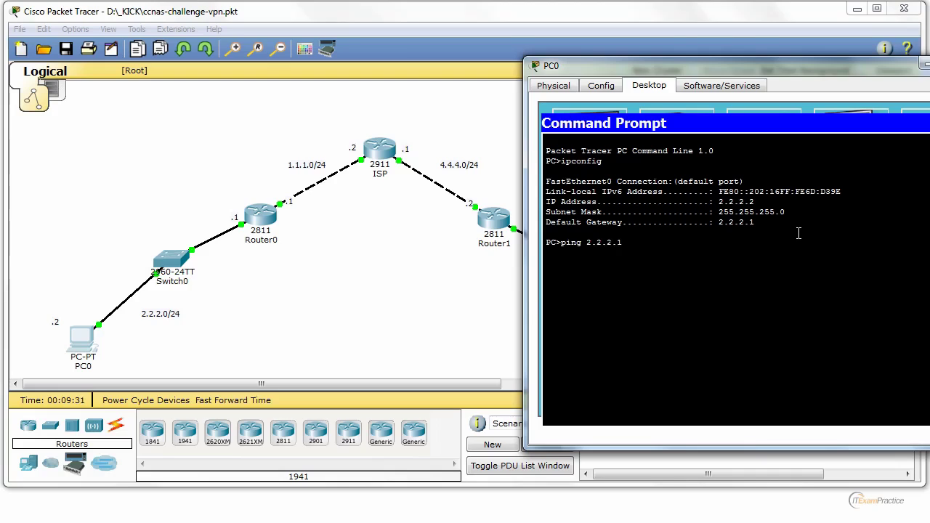
{"action": "type", "text": ".1"}
{"action": "key", "text": "Return"}
{"action": "key", "text": "ctrl+c"}
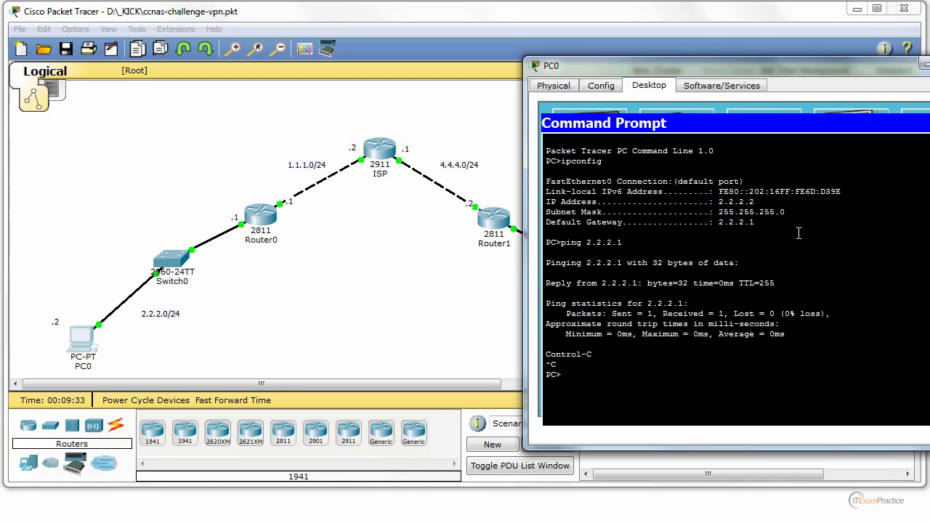
{"action": "type", "text": "pin"}
{"action": "type", "text": "g 1.1.1.1"}
{"action": "key", "text": "Return"}
{"action": "key", "text": "ctrl+c"}
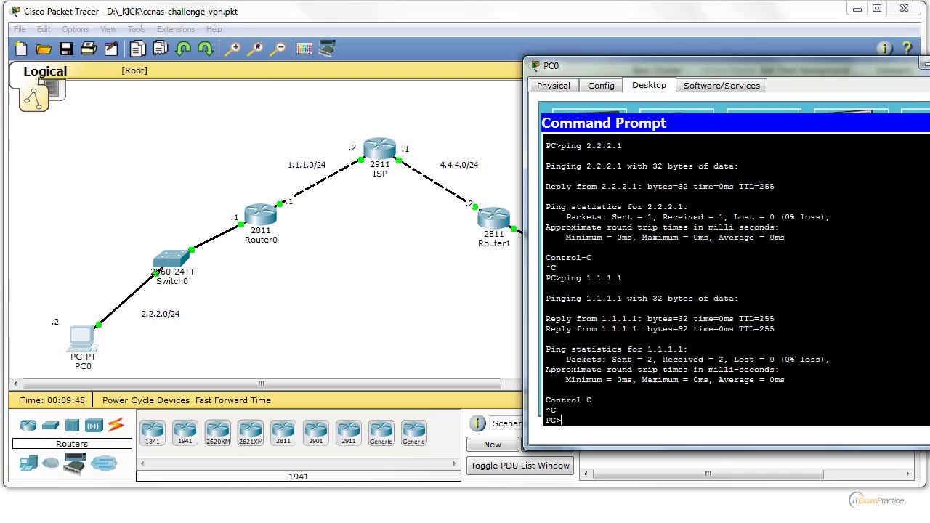
{"action": "left_click", "coordinate": [925, 65]}
Display PC1's IP configuration by running ipconfig in its Command Prompt.
{"action": "left_click", "coordinate": [709, 345]}
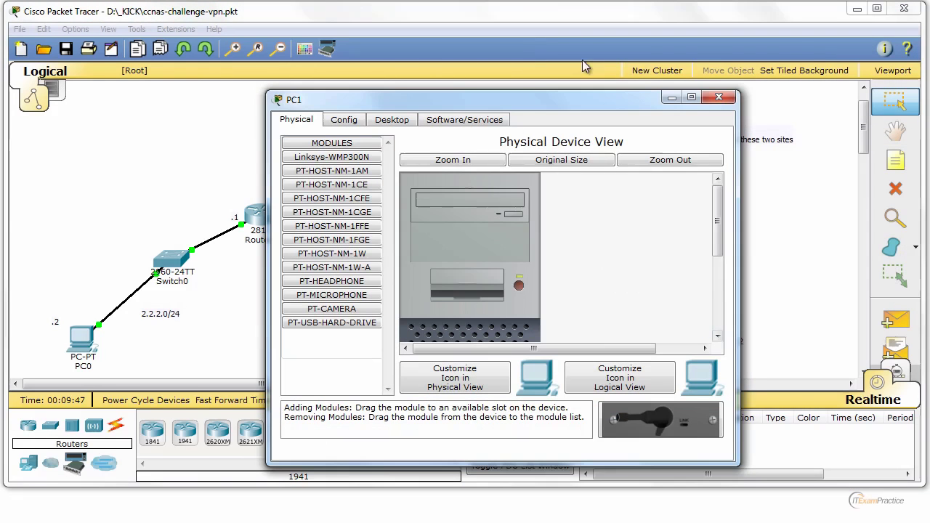
{"action": "left_click", "coordinate": [393, 119]}
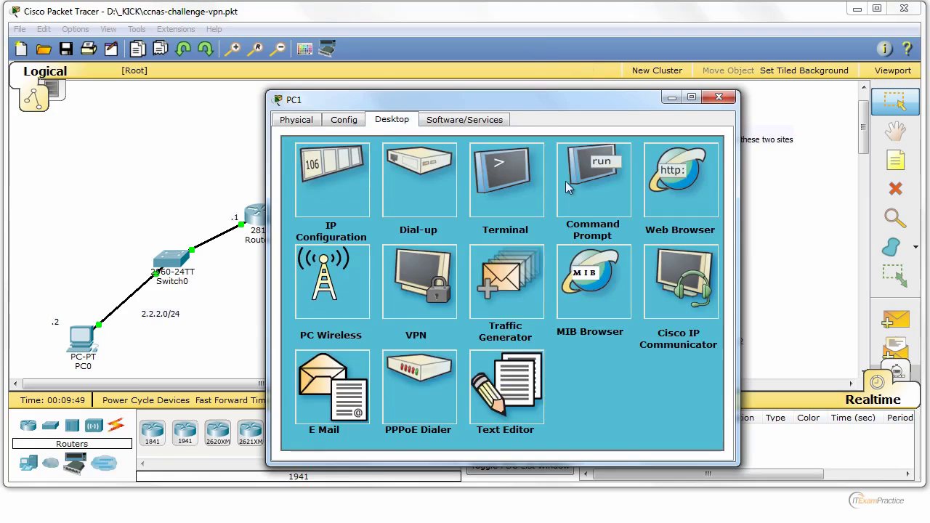
{"action": "left_click", "coordinate": [590, 185]}
{"action": "left_click_drag", "start_coordinate": [542, 108], "coordinate": [269, 127]}
{"action": "type", "text": "i"}
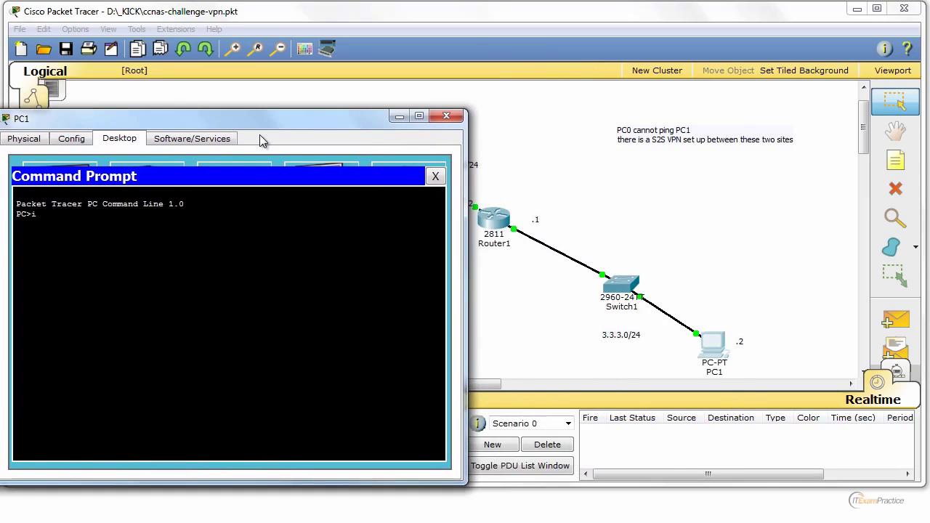
{"action": "type", "text": "pconfig"}
{"action": "key", "text": "Return"}
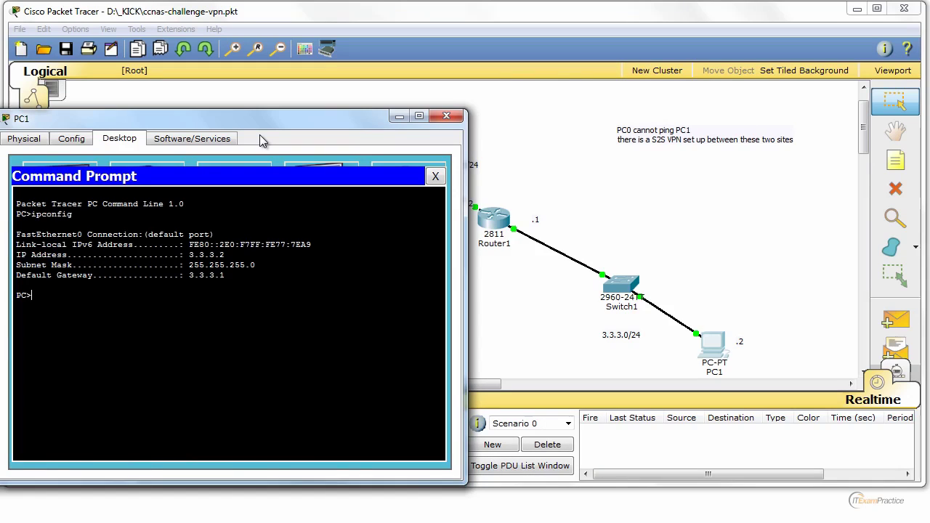
From PC1, ping the default gateway 3.3.3.1 and Router1's outside interface 4.4.4.2, and close PC1.
{"action": "type", "text": "ping 3."}
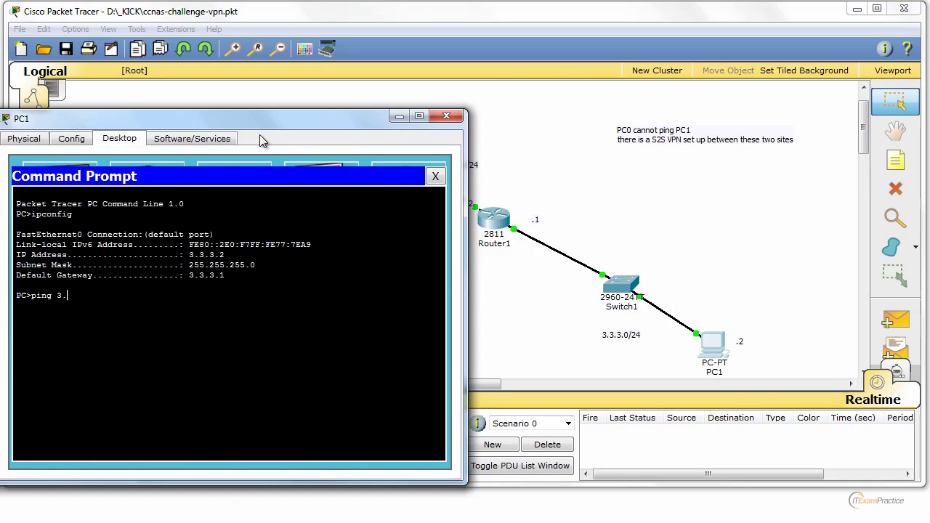
{"action": "type", "text": "3.3.1"}
{"action": "key", "text": "Return"}
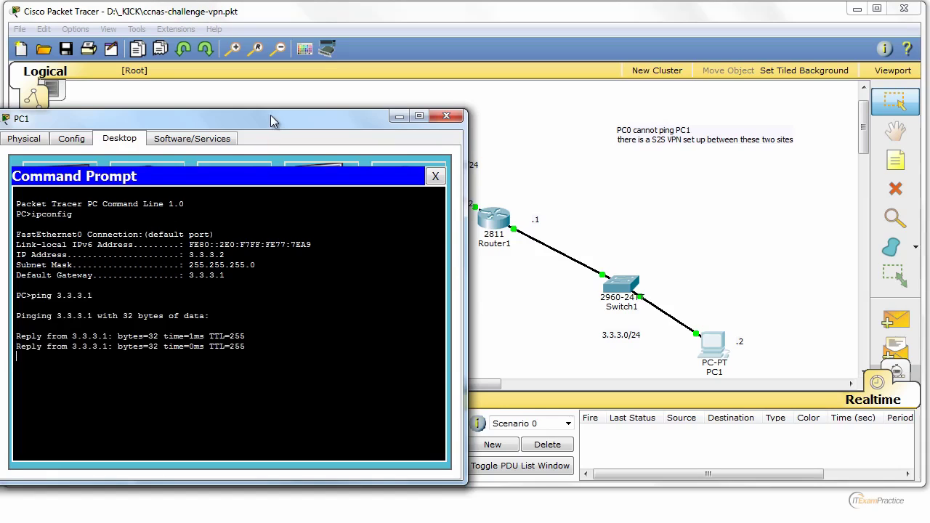
{"action": "left_click_drag", "start_coordinate": [270, 117], "coordinate": [303, 90]}
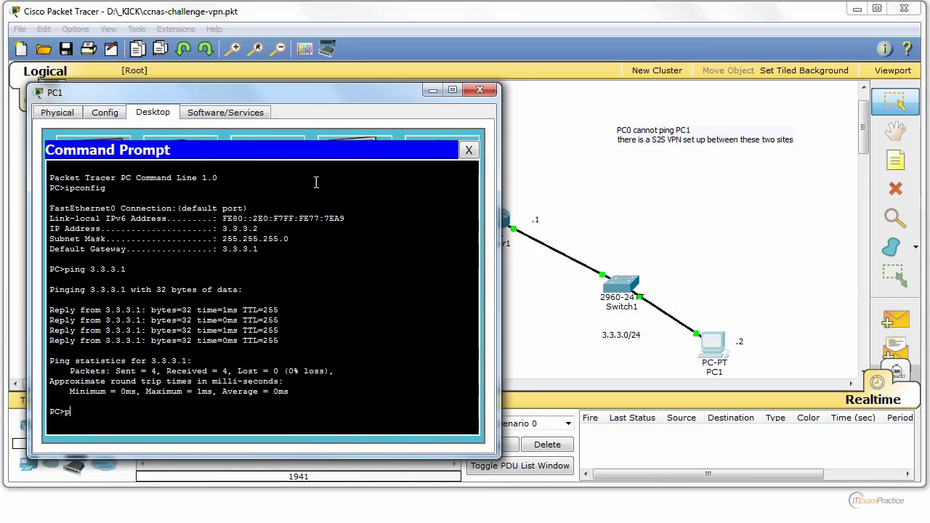
{"action": "type", "text": "ping 4.4.4."}
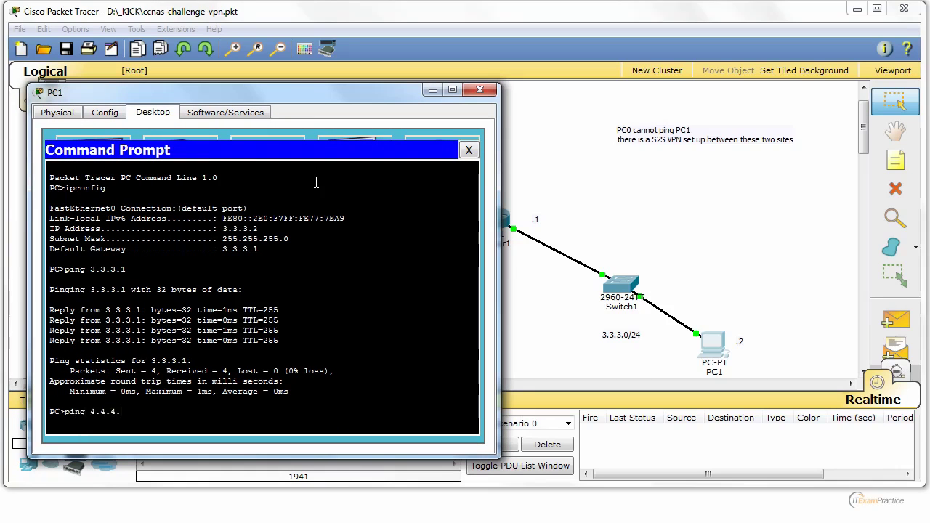
{"action": "type", "text": "2"}
{"action": "key", "text": "Return"}
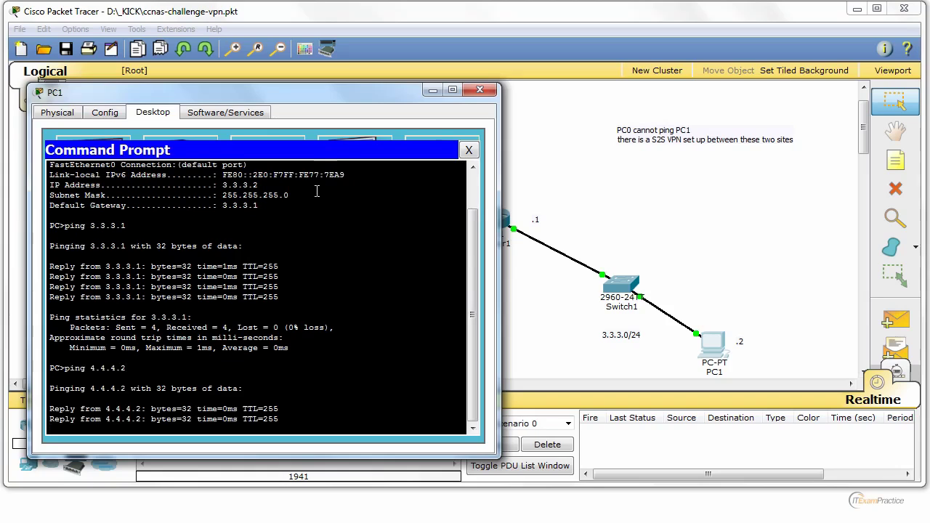
{"action": "key", "text": "ctrl+c"}
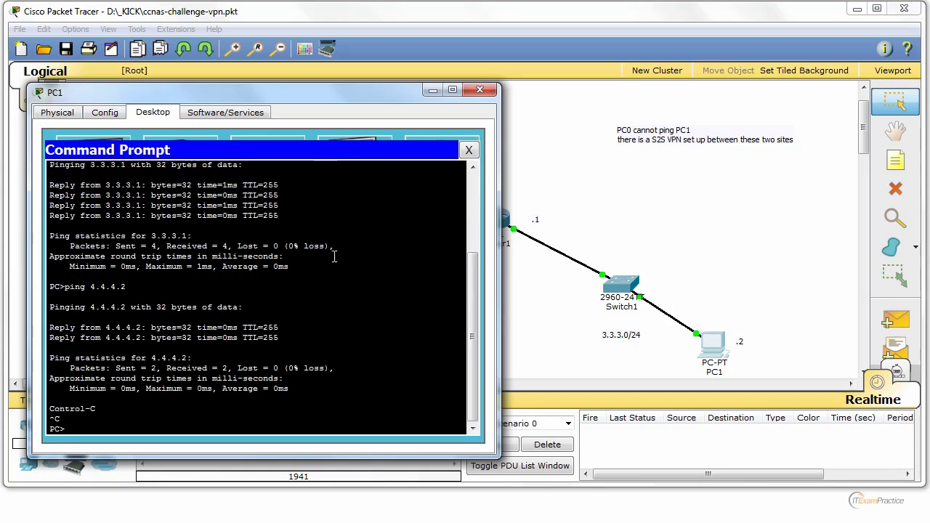
{"action": "left_click", "coordinate": [480, 90]}
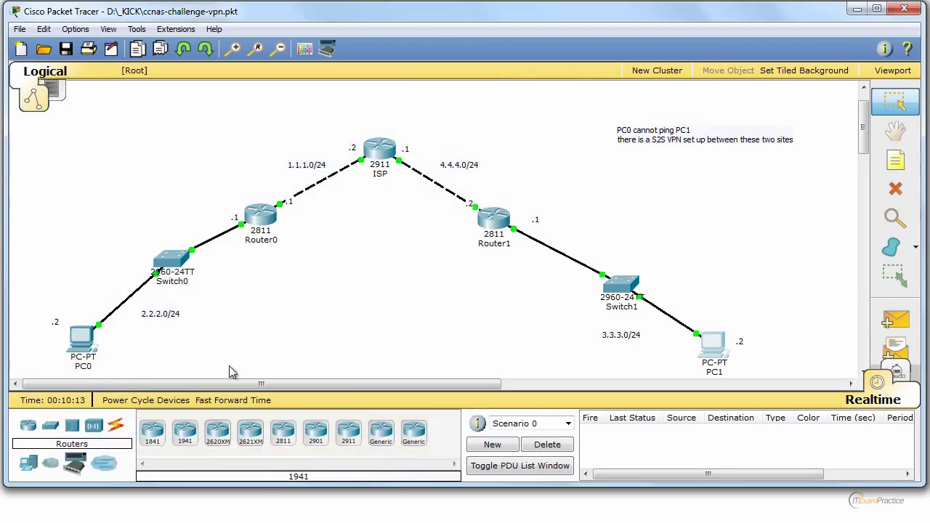
Try to start a continuous ping from PC0's Command Prompt to PC1 with ping 3.3.3.2 -t.
{"action": "left_click", "coordinate": [84, 347]}
{"action": "left_click", "coordinate": [596, 183]}
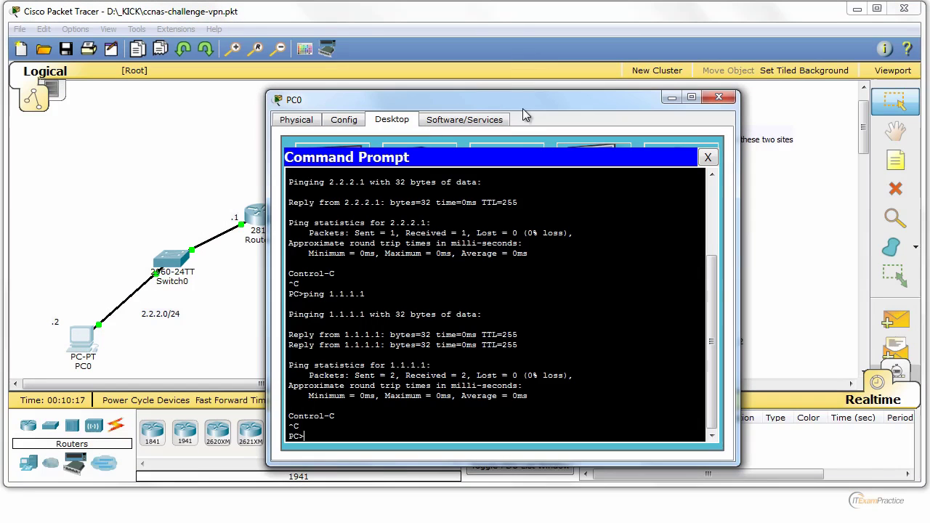
{"action": "left_click_drag", "start_coordinate": [466, 104], "coordinate": [929, 43]}
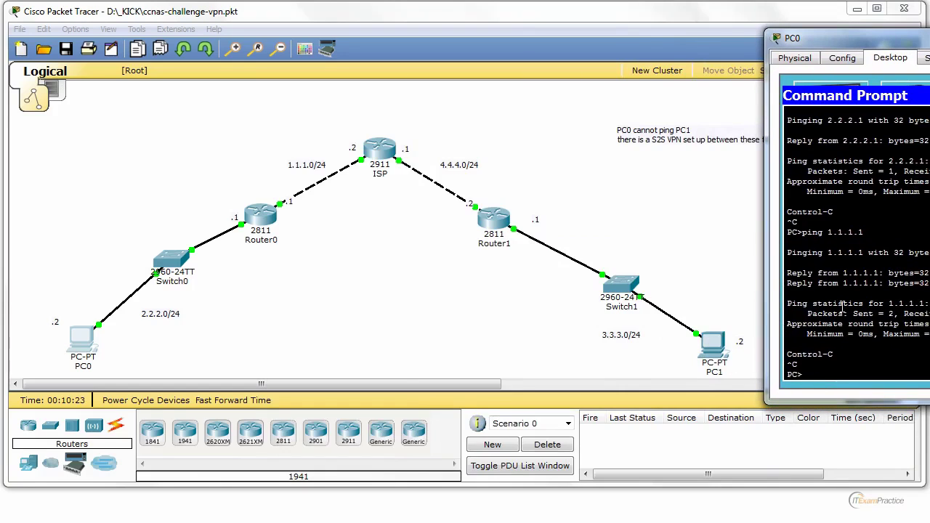
{"action": "type", "text": "ng 3.3.3.2 -t"}
{"action": "key", "text": "Return"}
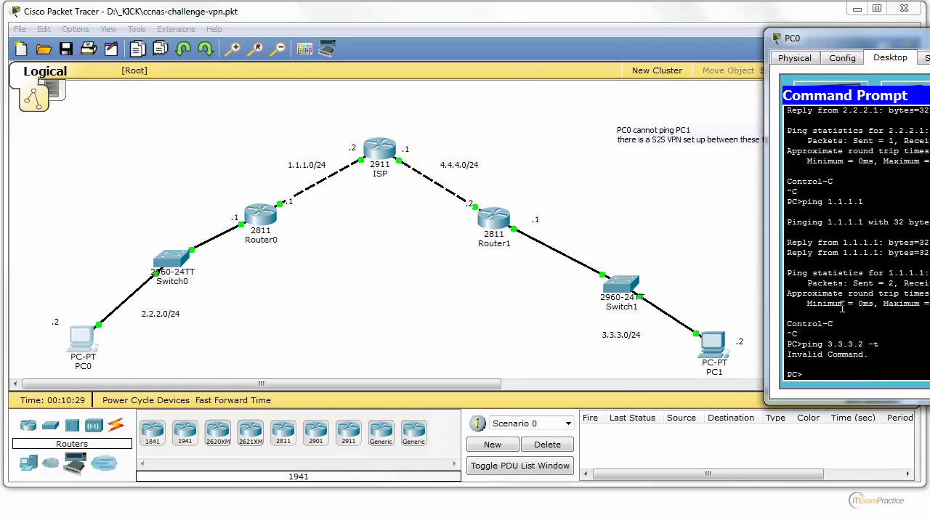
Show the ping command's usage on PC0 and start a continuous ping to PC1 with ping -t 3.3.3.2.
{"action": "key", "text": "Up"}
{"action": "key", "text": "BackSpace"}
{"action": "key", "text": "BackSpace"}
{"action": "key", "text": "BackSpace"}
{"action": "key", "text": "BackSpace"}
{"action": "key", "text": "BackSpace"}
{"action": "key", "text": "BackSpace"}
{"action": "key", "text": "BackSpace"}
{"action": "key", "text": "Return"}
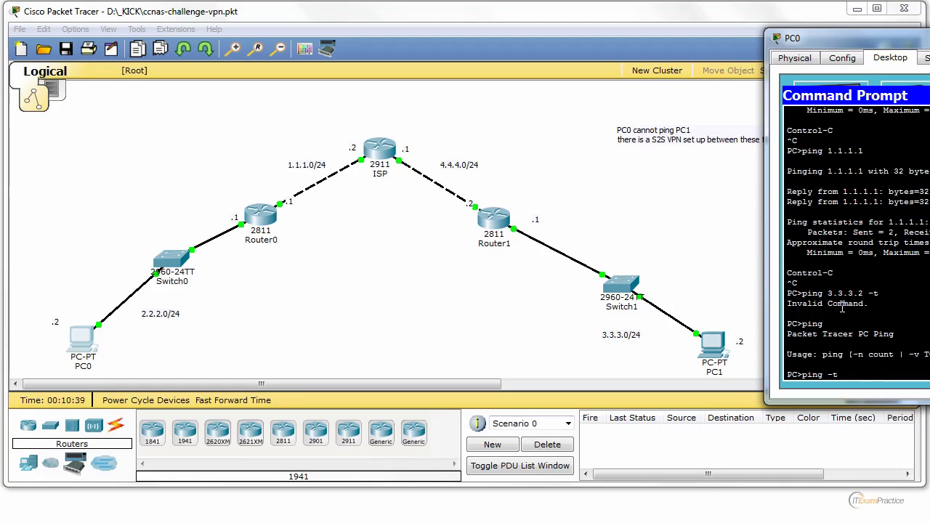
{"action": "type", "text": "3.3.3.2"}
{"action": "key", "text": "Return"}
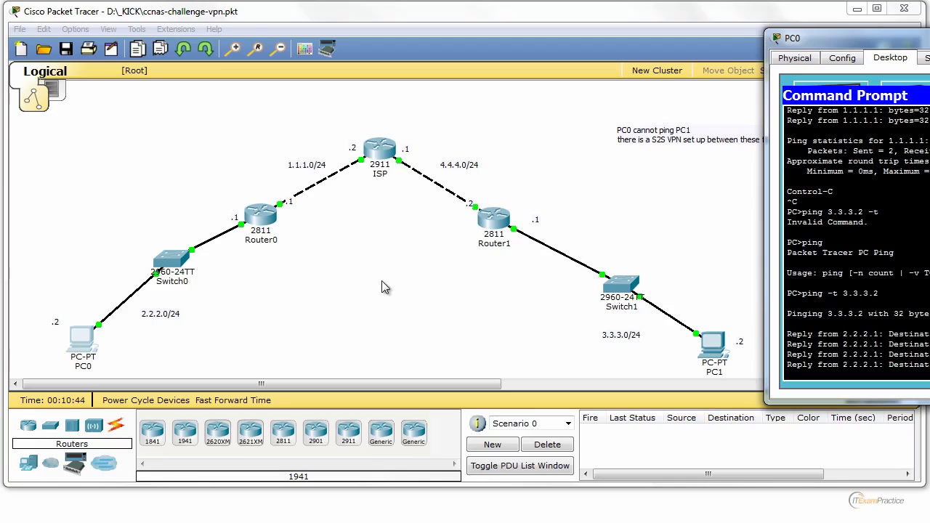
Check the ISAKMP security associations on Router0 with sh cryp isa sa.
{"action": "left_click", "coordinate": [418, 254]}
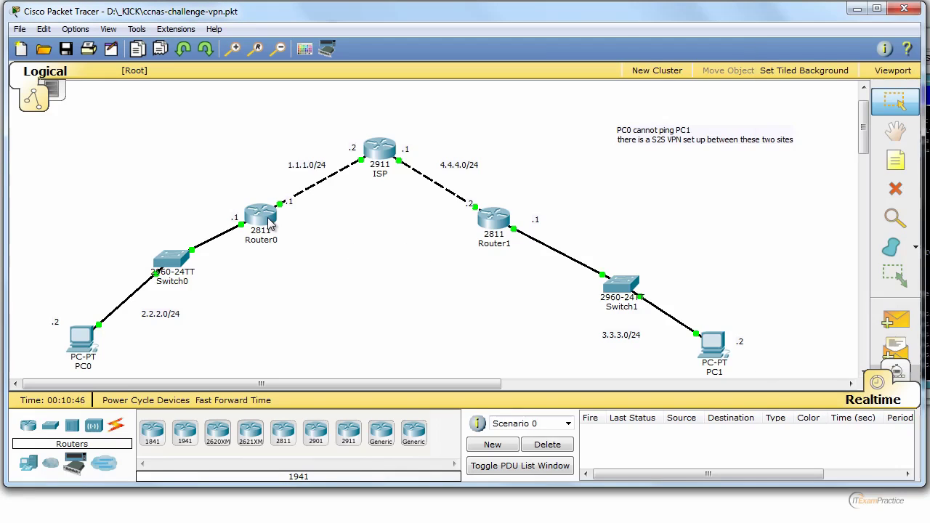
{"action": "left_click", "coordinate": [269, 223]}
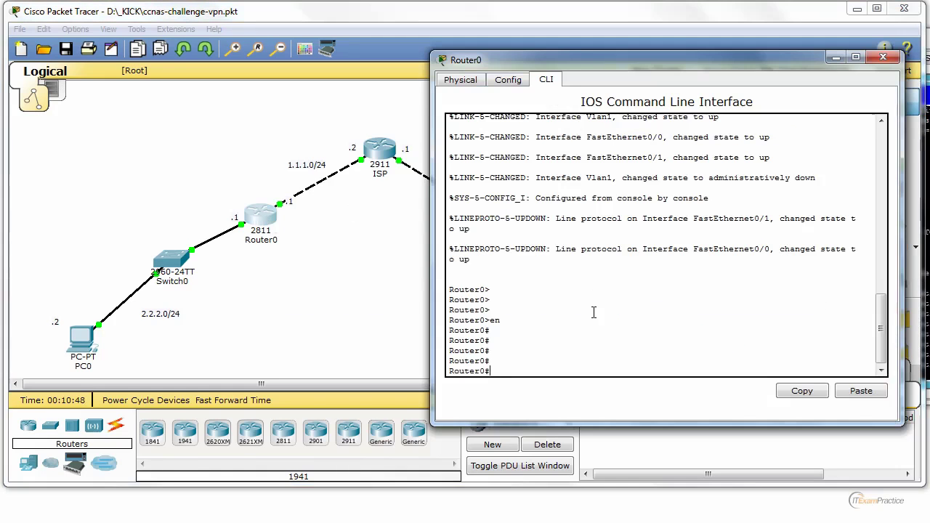
{"action": "type", "text": "sh cryp isa sa"}
{"action": "key", "text": "Return"}
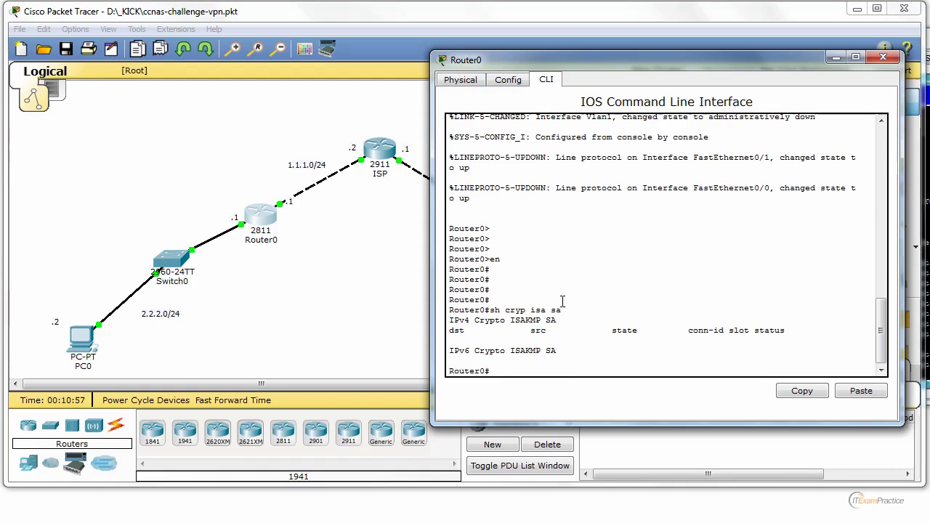
{"action": "left_click_drag", "start_coordinate": [489, 311], "coordinate": [913, 323]}
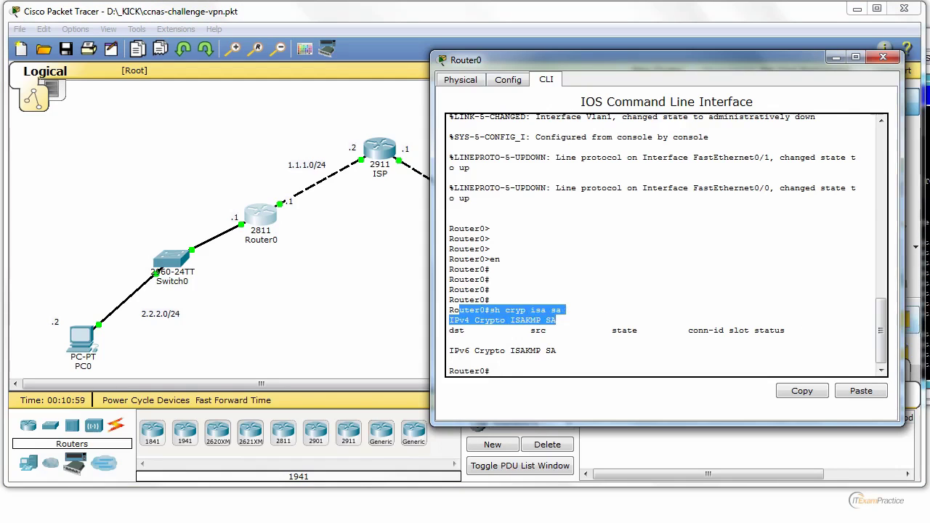
Examine the ISAKMP SA output on Router0, including its state columns, alongside the continuous ping running on PC0.
{"action": "left_click", "coordinate": [913, 323]}
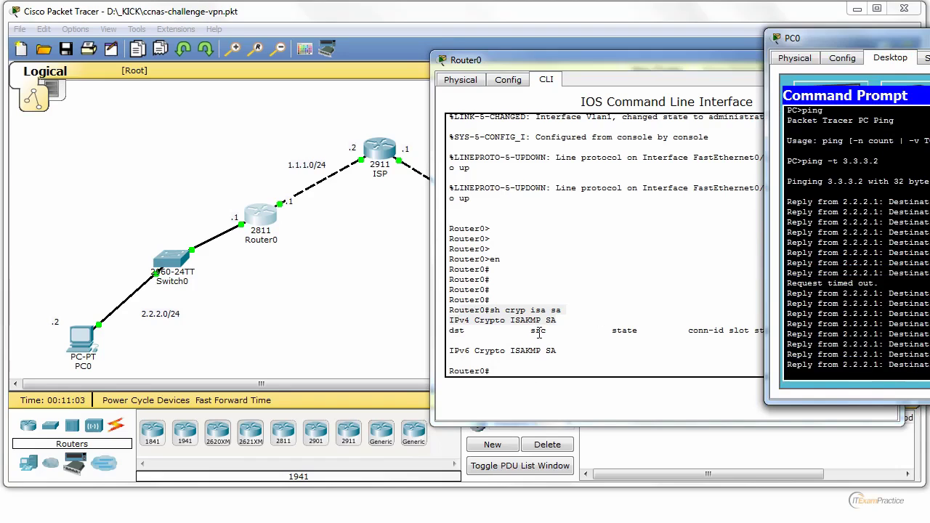
{"action": "left_click", "coordinate": [465, 309]}
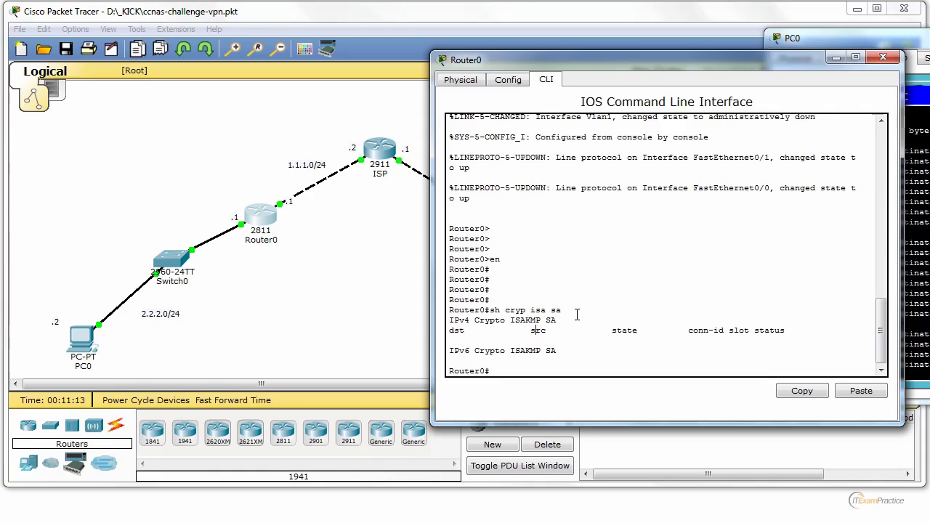
{"action": "triple_click", "coordinate": [538, 350]}
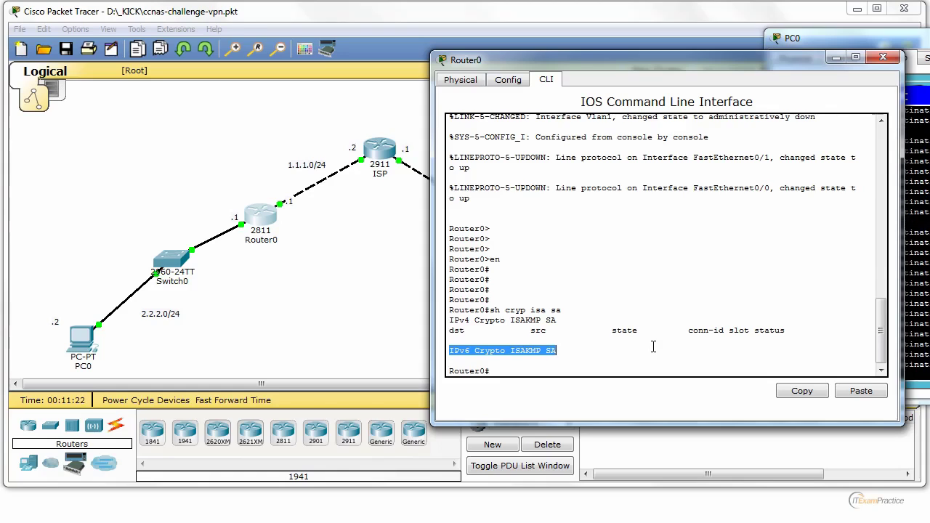
{"action": "left_click", "coordinate": [518, 337]}
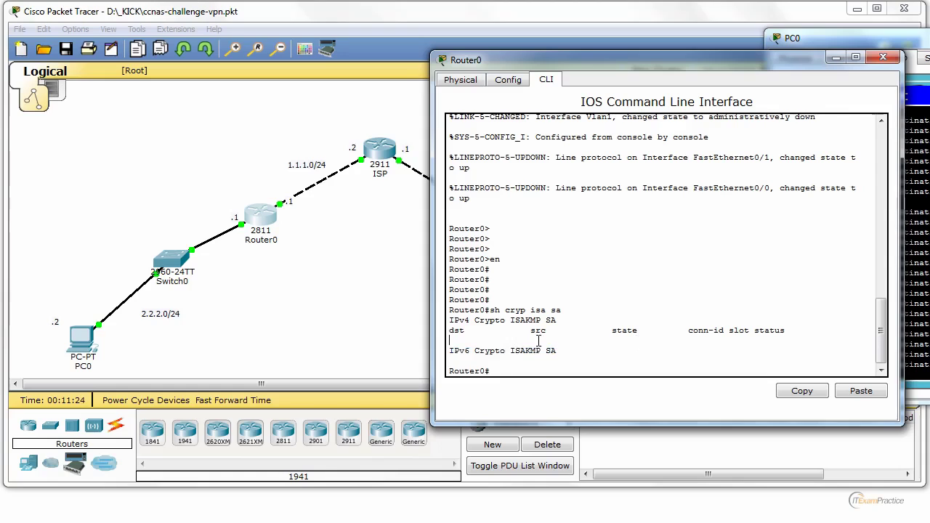
{"action": "left_click_drag", "start_coordinate": [511, 341], "coordinate": [644, 346]}
{"action": "left_click", "coordinate": [625, 340]}
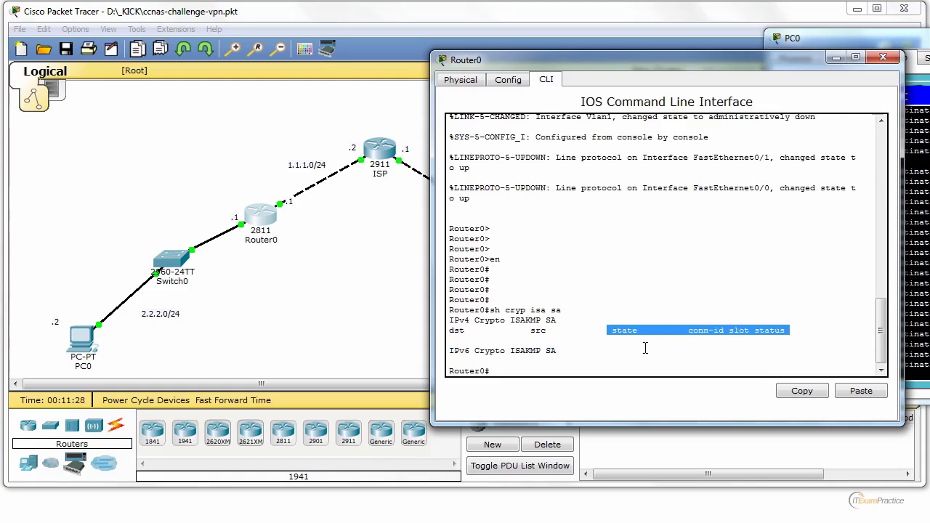
{"action": "left_click", "coordinate": [617, 334]}
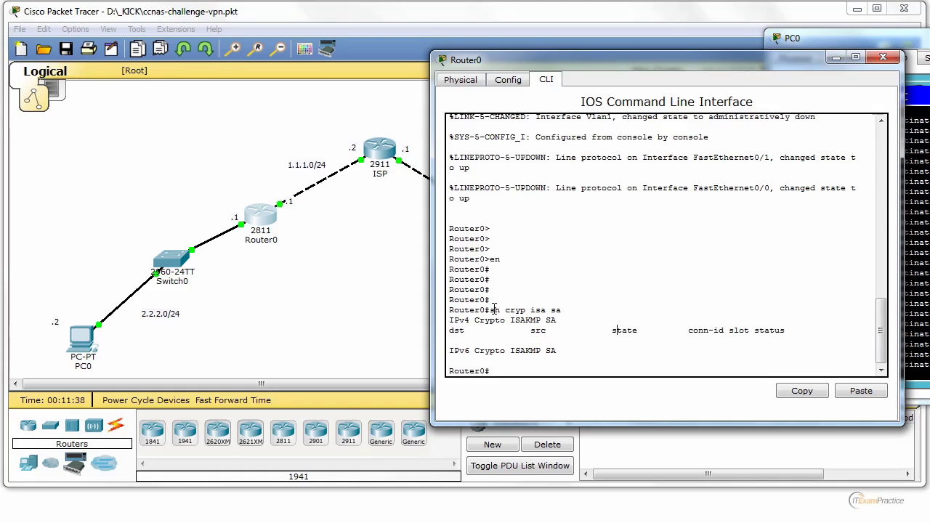
{"action": "left_click_drag", "start_coordinate": [495, 310], "coordinate": [561, 310]}
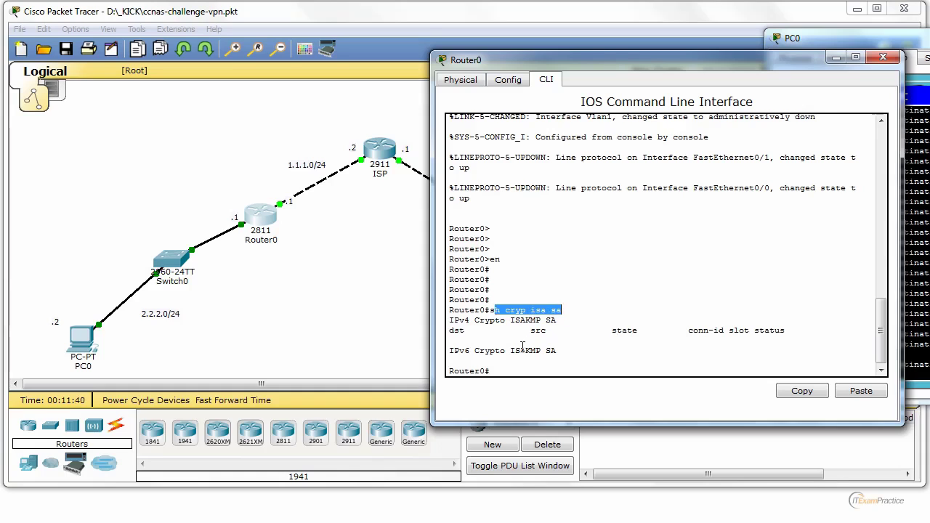
{"action": "left_click", "coordinate": [835, 38]}
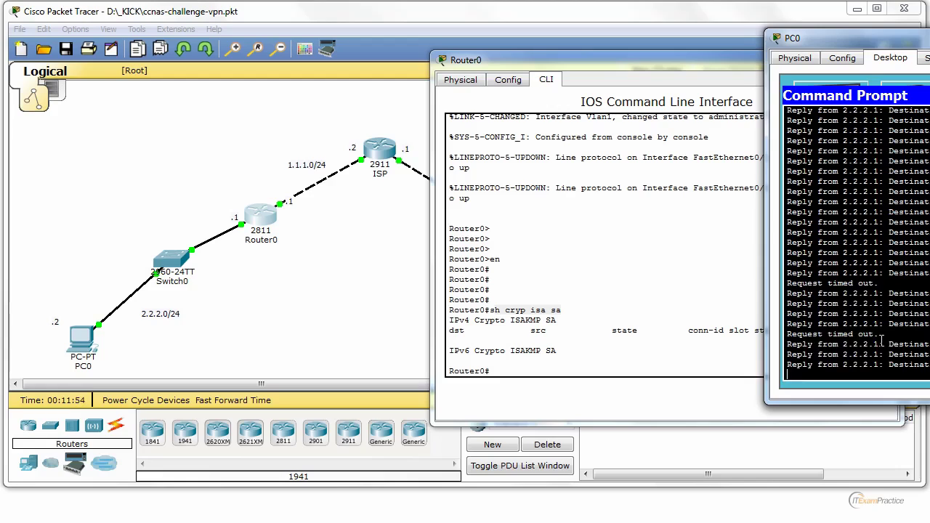
Display Router0's routing table with sh ip route.
{"action": "left_click", "coordinate": [591, 314]}
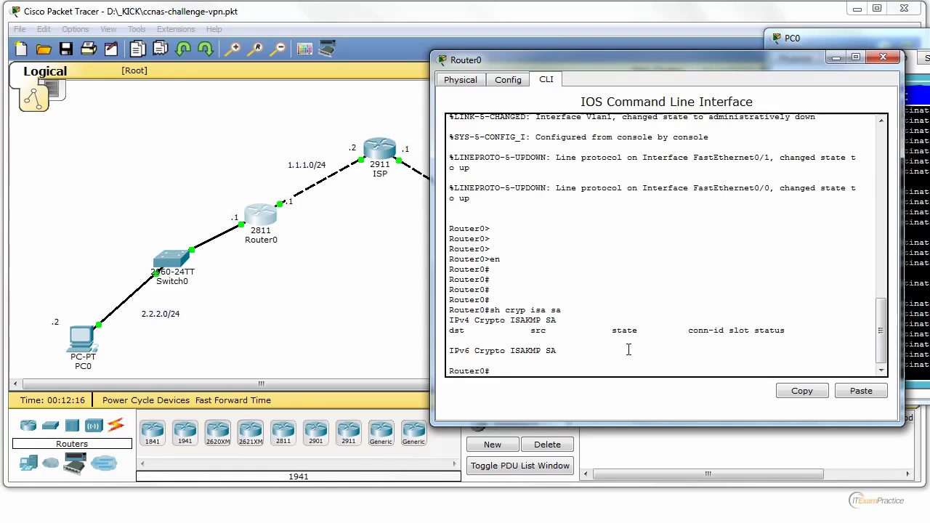
{"action": "key", "text": "Return"}
{"action": "key", "text": "Return"}
{"action": "key", "text": "Return"}
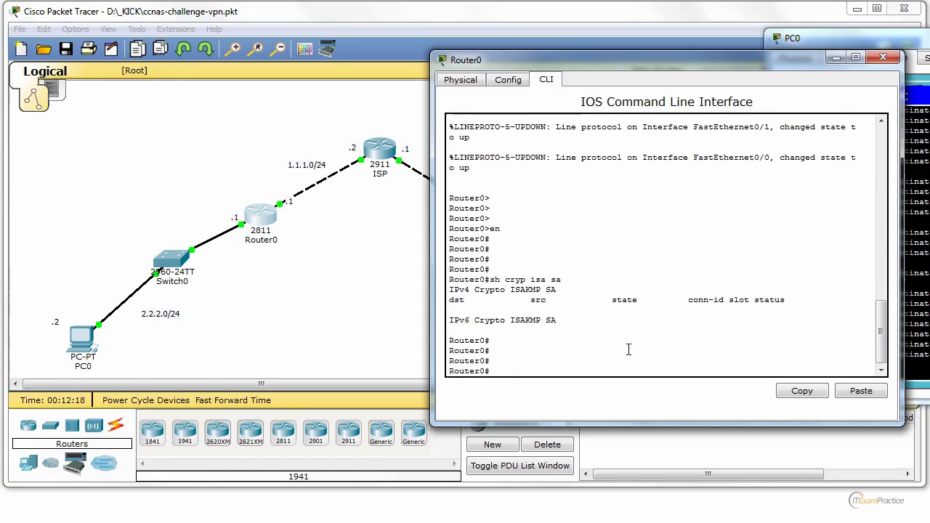
{"action": "type", "text": "sh ip ro"}
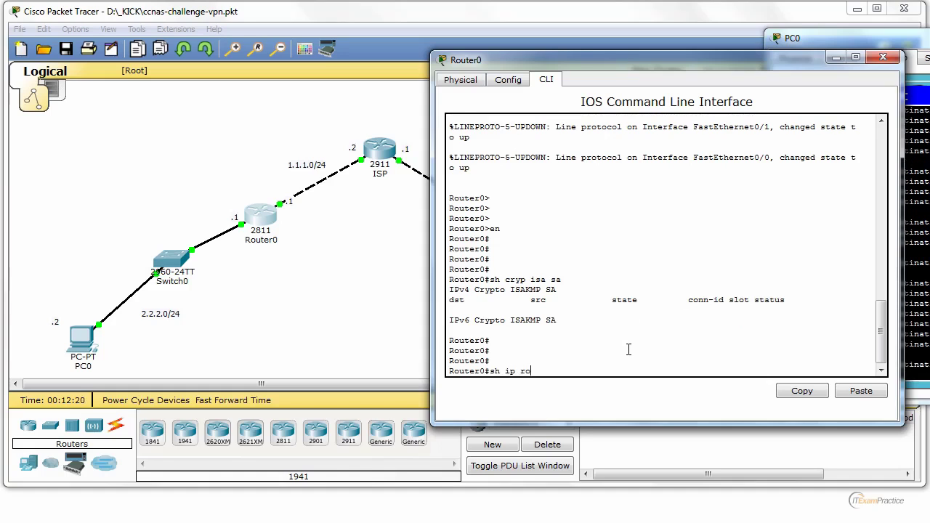
{"action": "type", "text": "ute"}
{"action": "key", "text": "Return"}
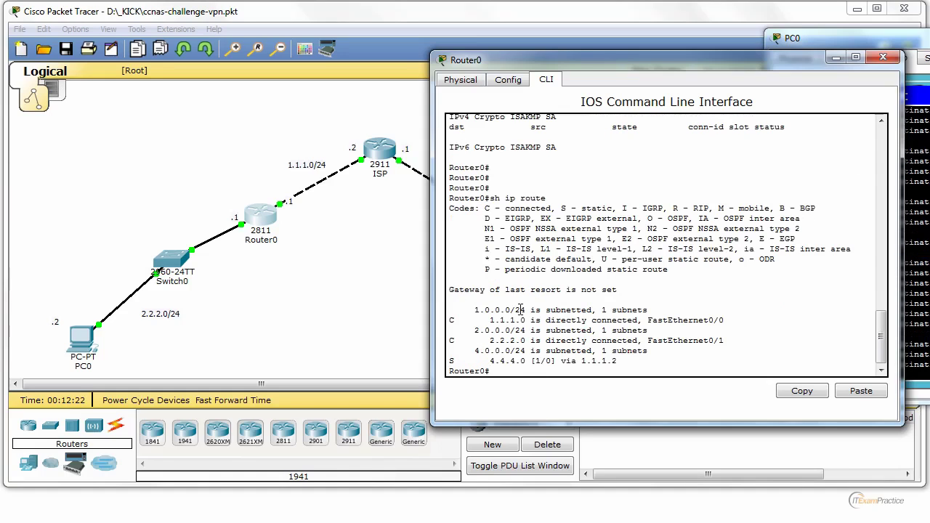
Examine the connected and static routes in Router0's routing table against the networks in the topology.
{"action": "left_click_drag", "start_coordinate": [502, 303], "coordinate": [599, 360]}
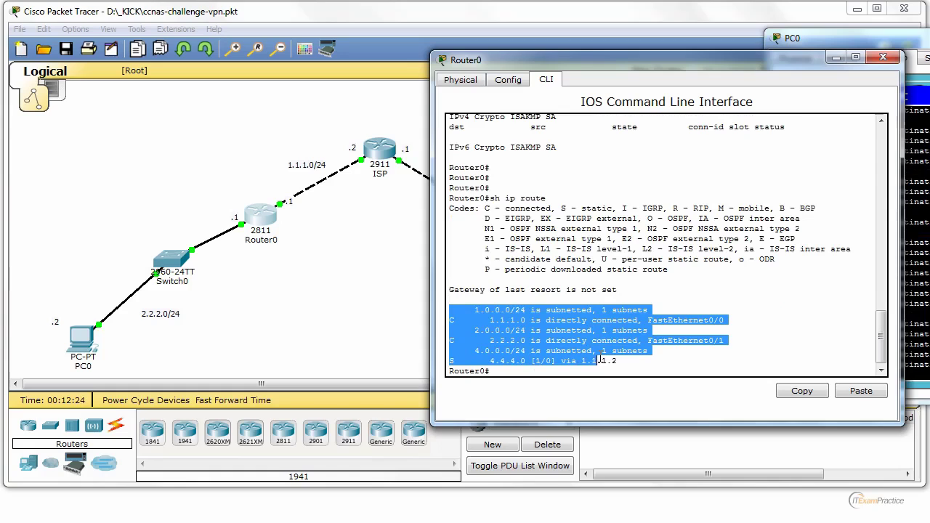
{"action": "left_click_drag", "start_coordinate": [618, 60], "coordinate": [841, 6]}
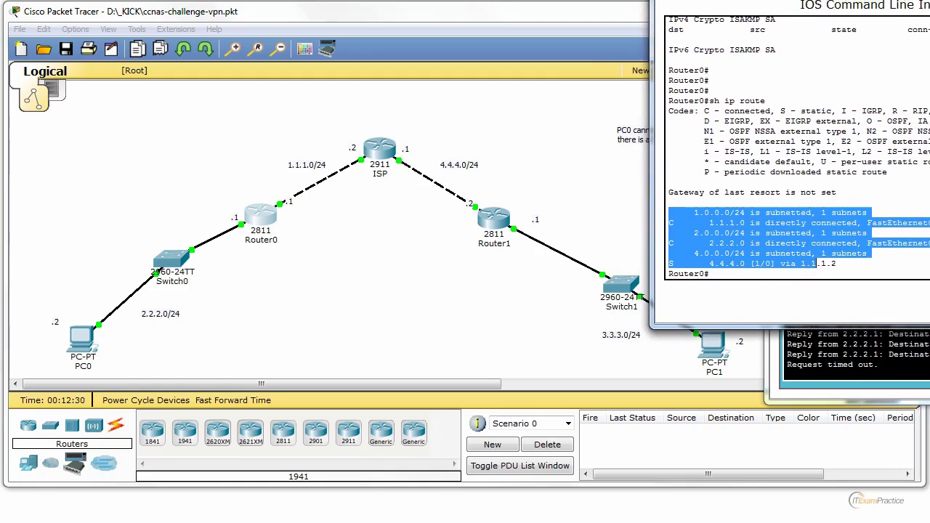
{"action": "left_click", "coordinate": [725, 256]}
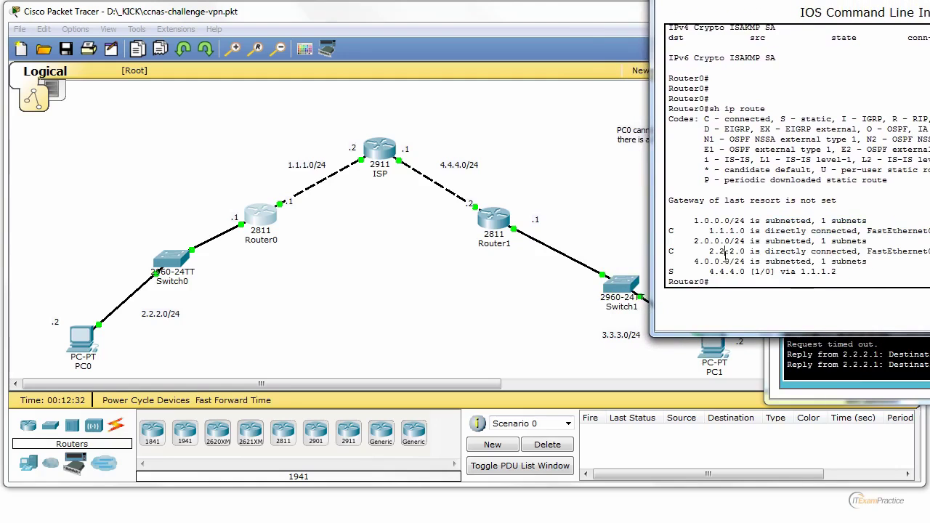
{"action": "left_click_drag", "start_coordinate": [837, 273], "coordinate": [675, 221]}
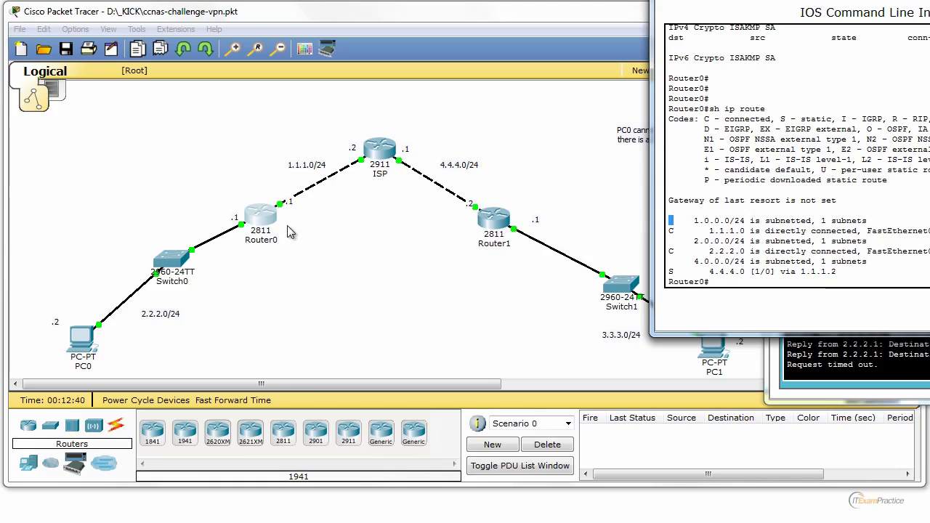
{"action": "left_click_drag", "start_coordinate": [859, 273], "coordinate": [667, 223]}
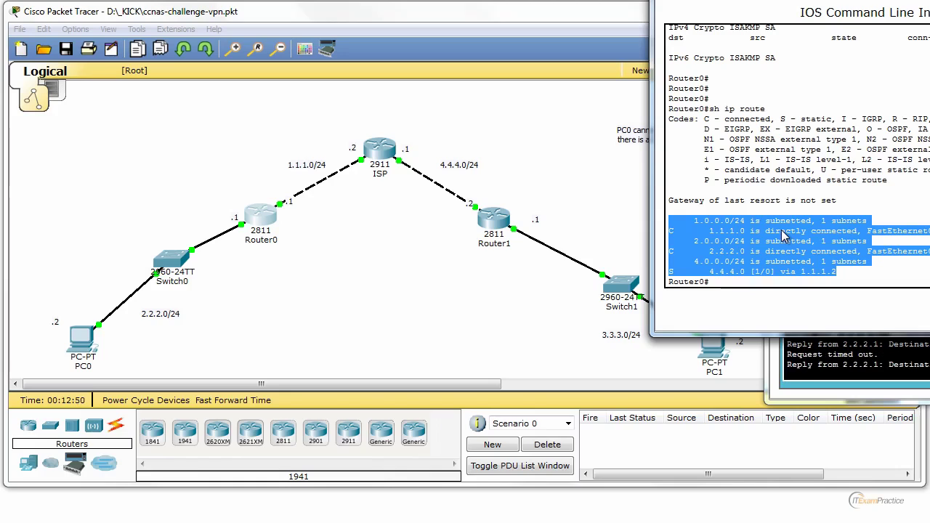
{"action": "left_click", "coordinate": [790, 247]}
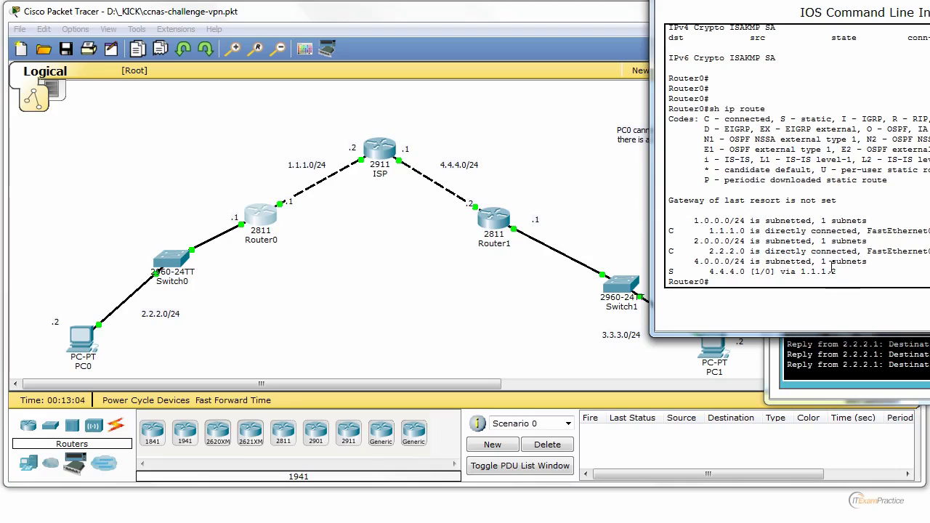
{"action": "left_click_drag", "start_coordinate": [837, 271], "coordinate": [668, 271]}
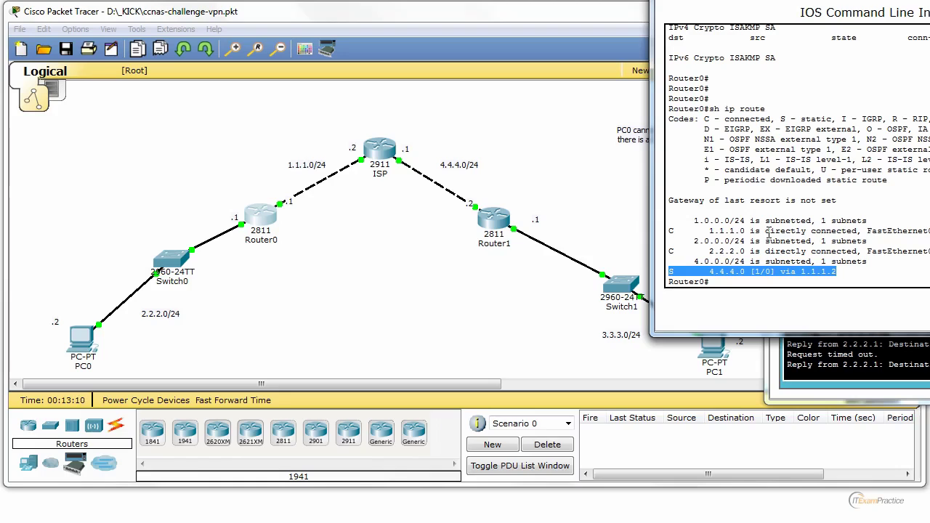
{"action": "left_click", "coordinate": [767, 231]}
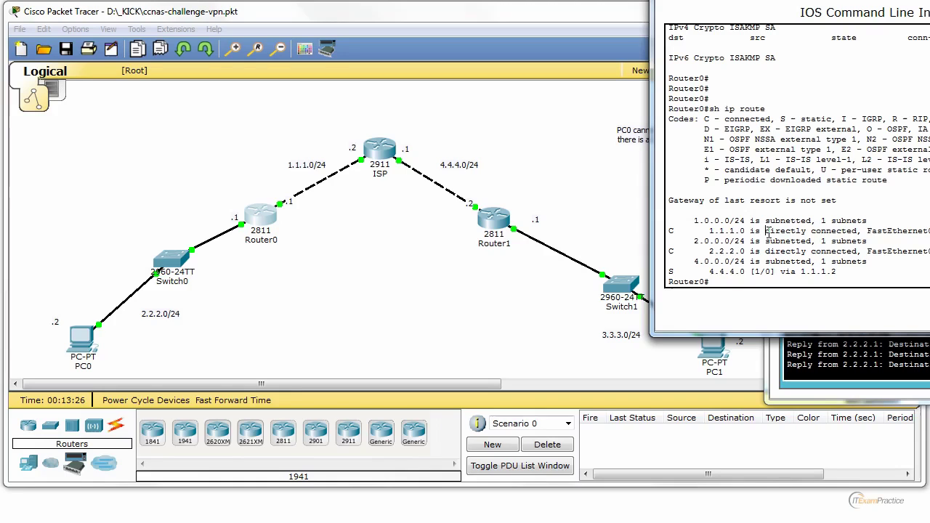
Add a static route on Router0 for 3.3.3.0 255.255.255.0 via the ISP router's 1.1.1.0/24 address, and leave configuration mode.
{"action": "type", "text": "conf t"}
{"action": "key", "text": "Return"}
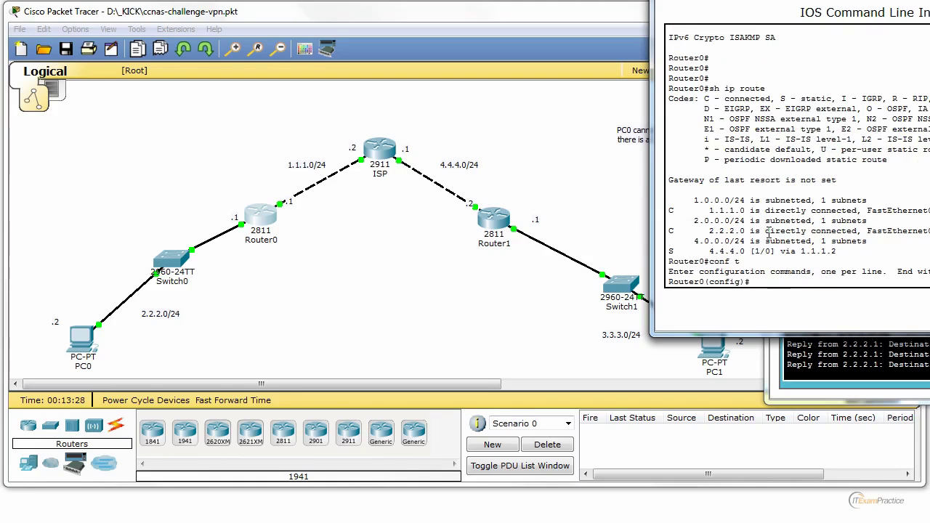
{"action": "type", "text": "ip route"}
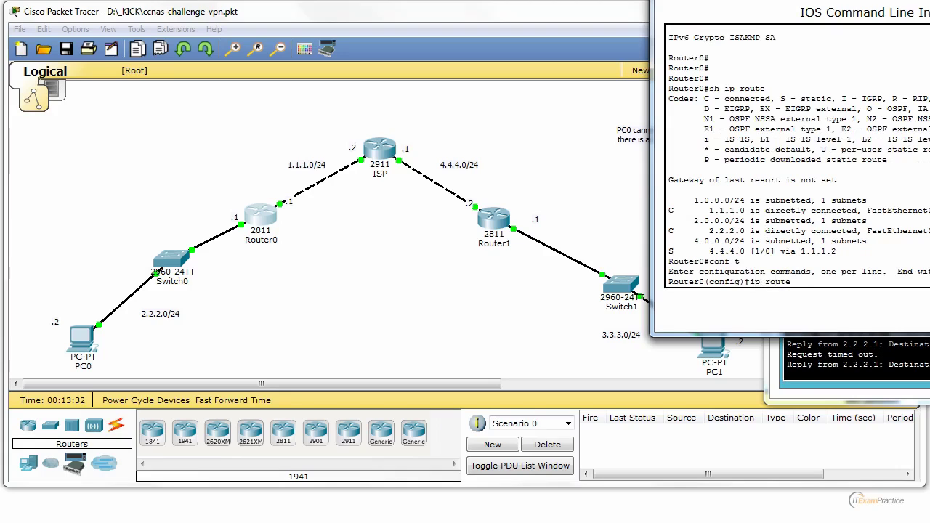
{"action": "type", "text": " 3.3.3."}
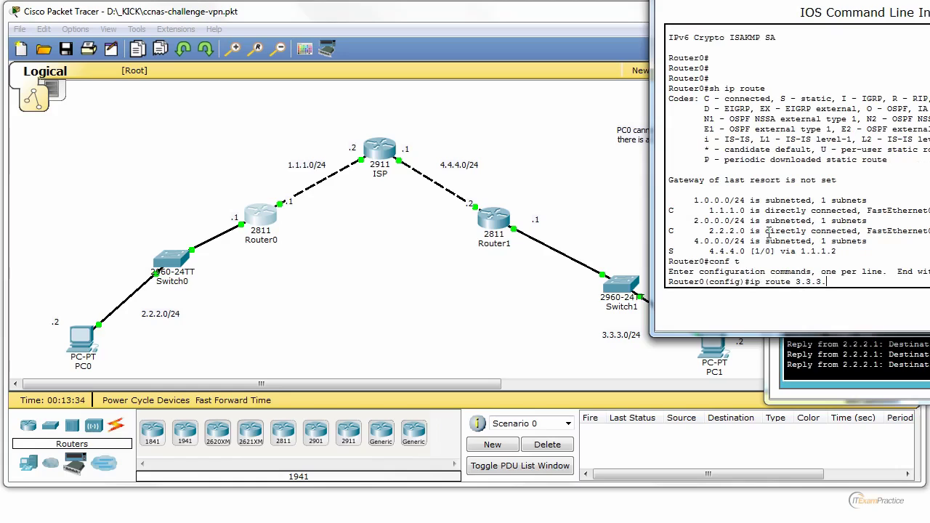
{"action": "type", "text": "0 "}
{"action": "type", "text": "?"}
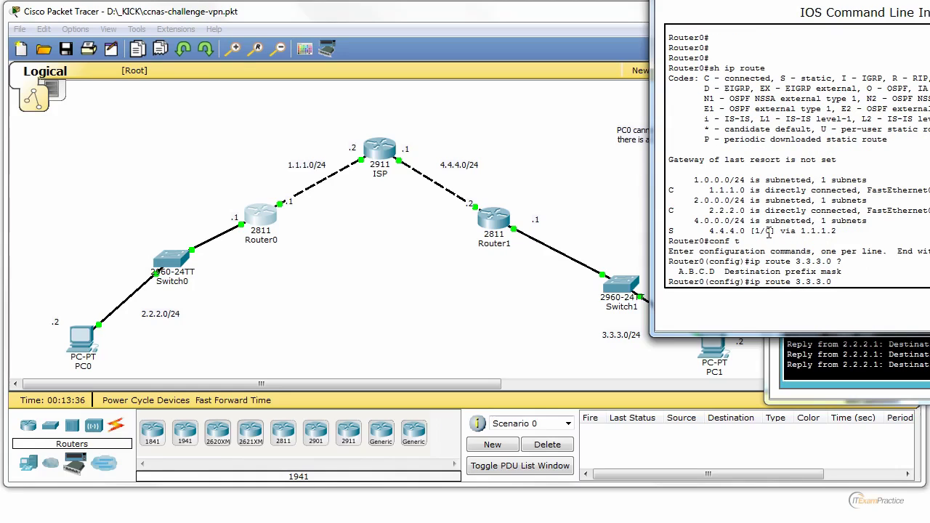
{"action": "type", "text": "255.255.255."}
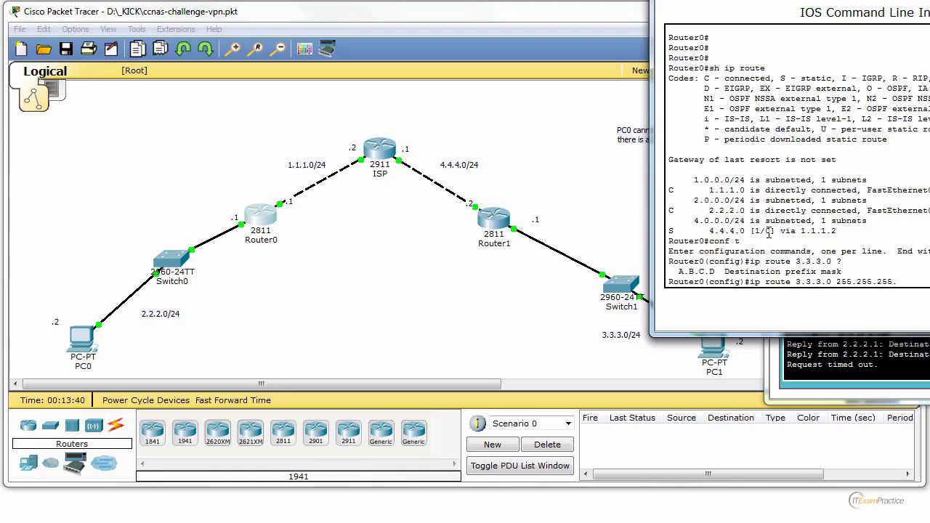
{"action": "type", "text": "0 1.1.1"}
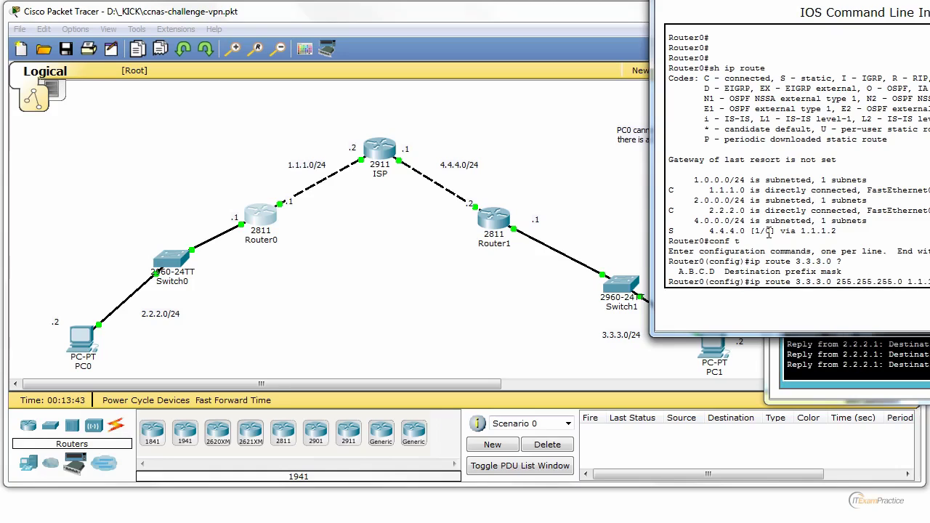
{"action": "key", "text": "Return"}
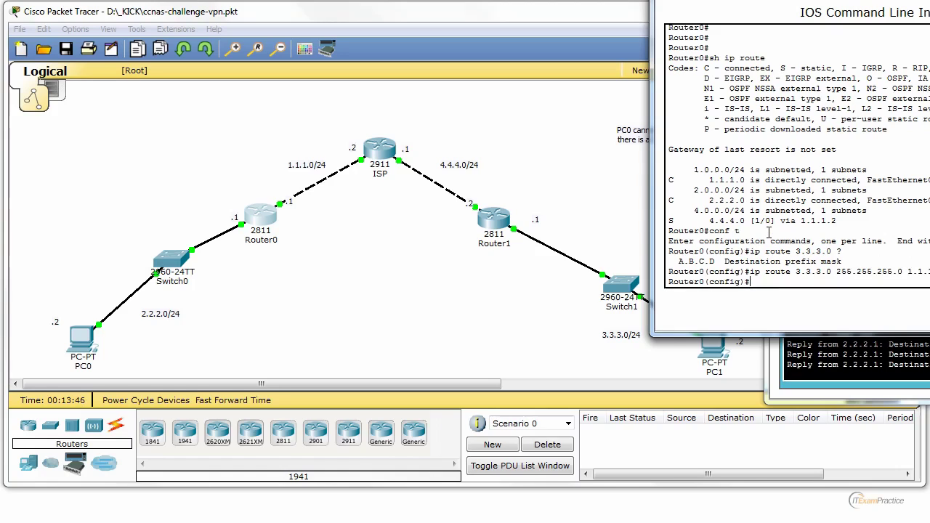
{"action": "key", "text": "ctrl+z"}
Run sh cryp isa sa twice on Router0 to recheck the state of the ISAKMP security association.
{"action": "type", "text": "sh cryp isa sa"}
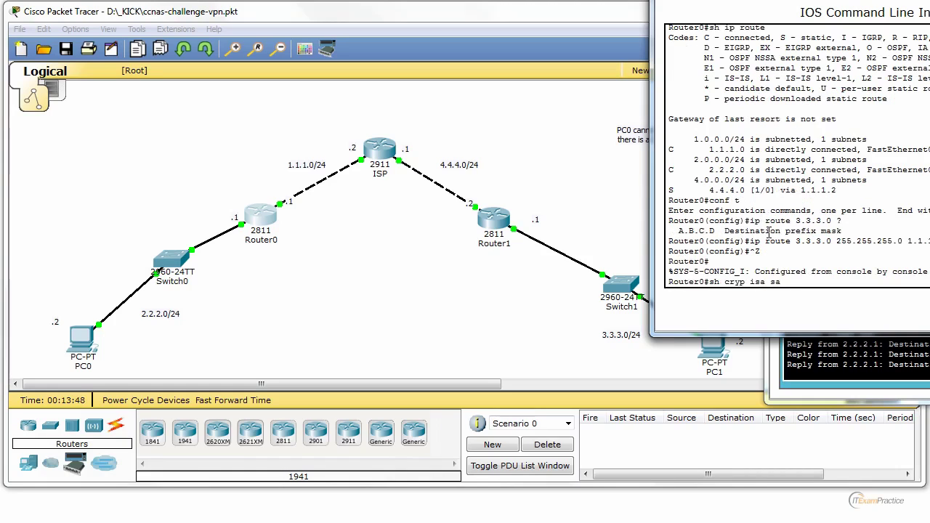
{"action": "key", "text": "Return"}
{"action": "left_click_drag", "start_coordinate": [901, 251], "coordinate": [826, 244]}
{"action": "left_click", "coordinate": [696, 270]}
{"action": "key", "text": "Up"}
{"action": "key", "text": "Return"}
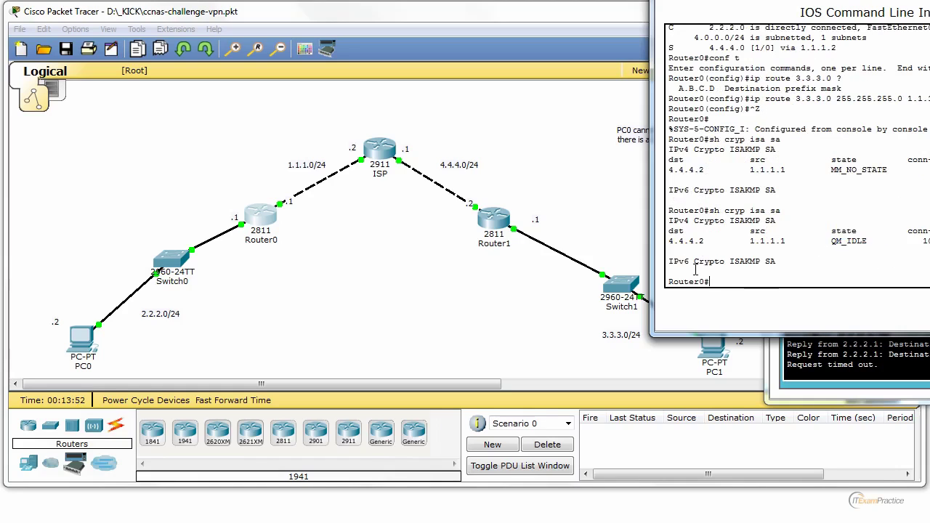
{"action": "double_click", "coordinate": [862, 242]}
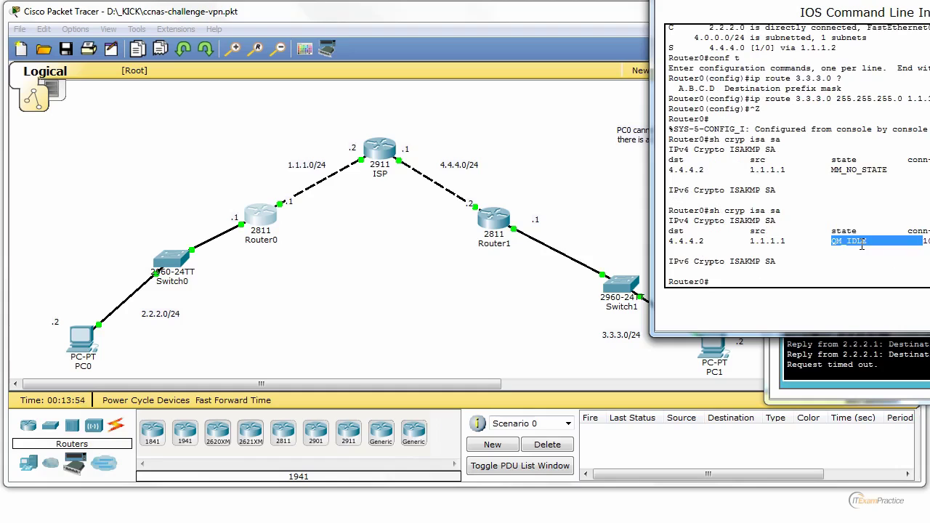
Check the replies from PC1 on PC0, stop the continuous ping, and close the PC0 and Router0 windows.
{"action": "left_click", "coordinate": [880, 361]}
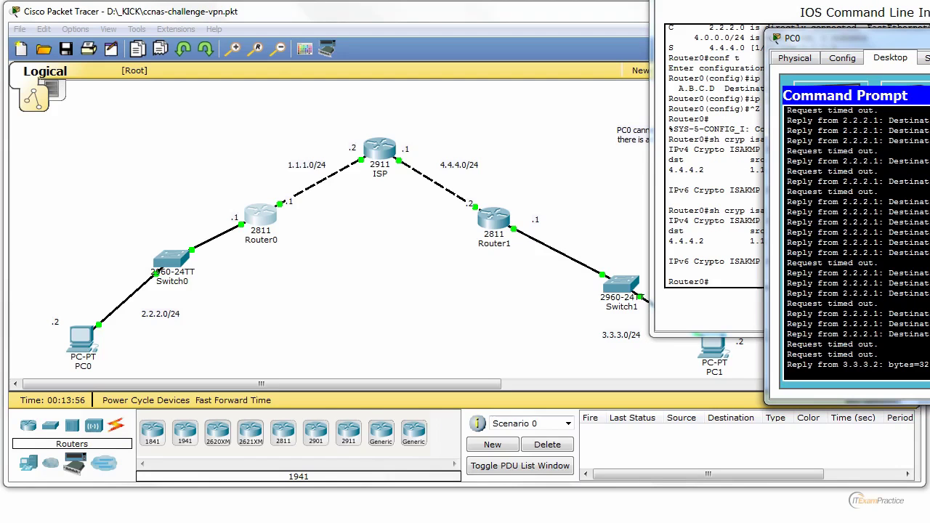
{"action": "left_click_drag", "start_coordinate": [923, 43], "coordinate": [708, 39]}
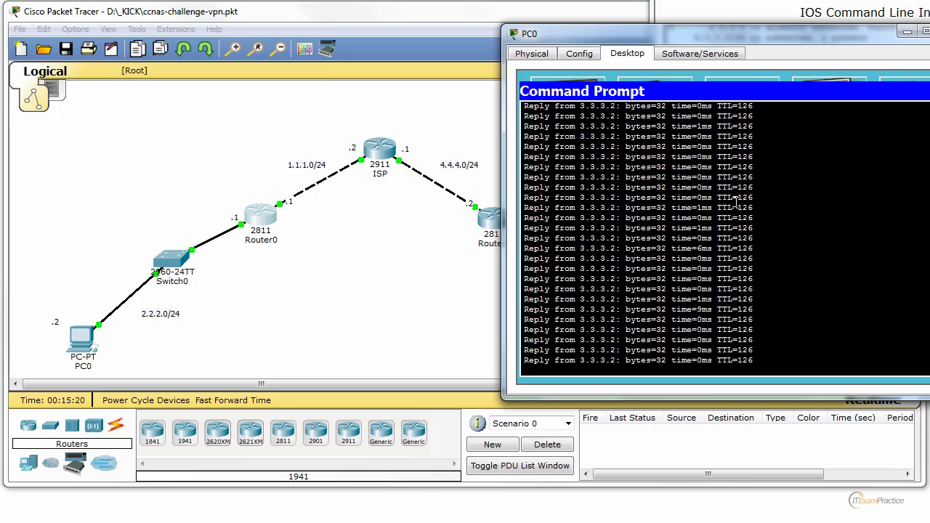
{"action": "key", "text": "ctrl+c"}
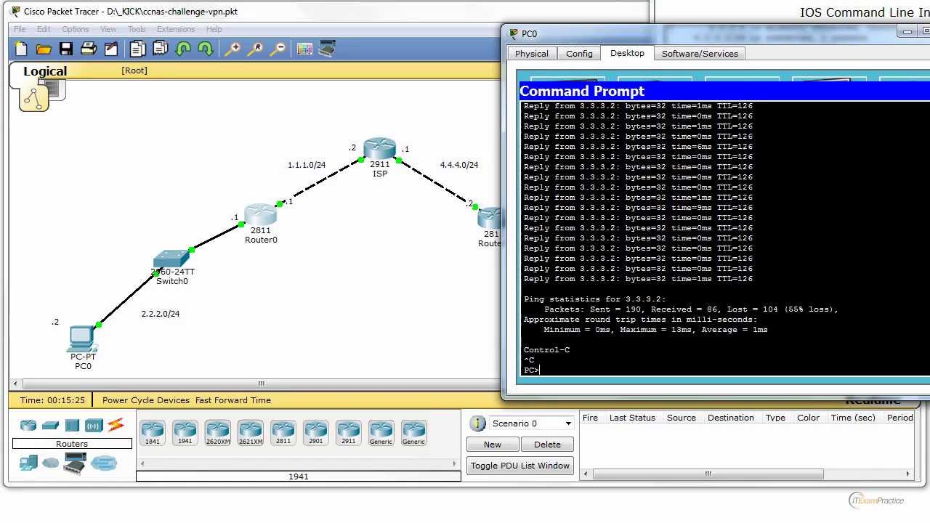
{"action": "key", "text": "alt+F4"}
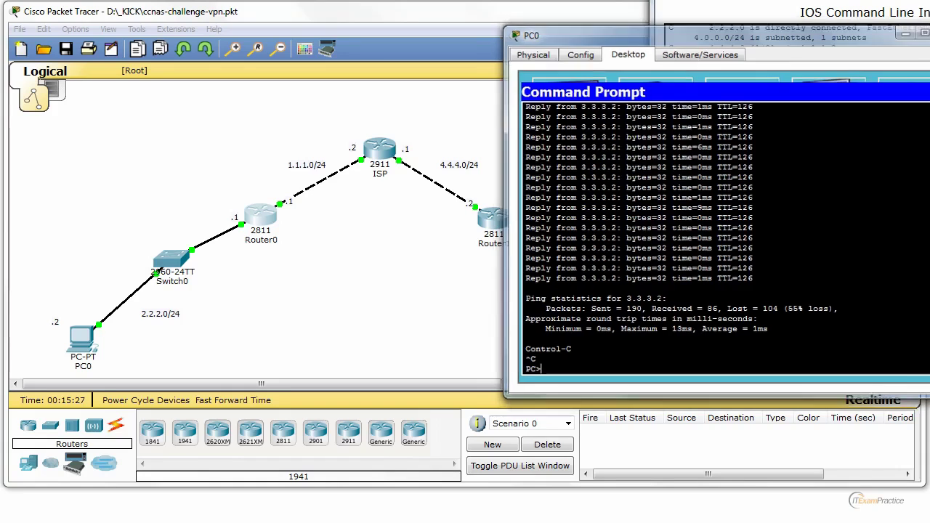
{"action": "key", "text": "alt+F4"}
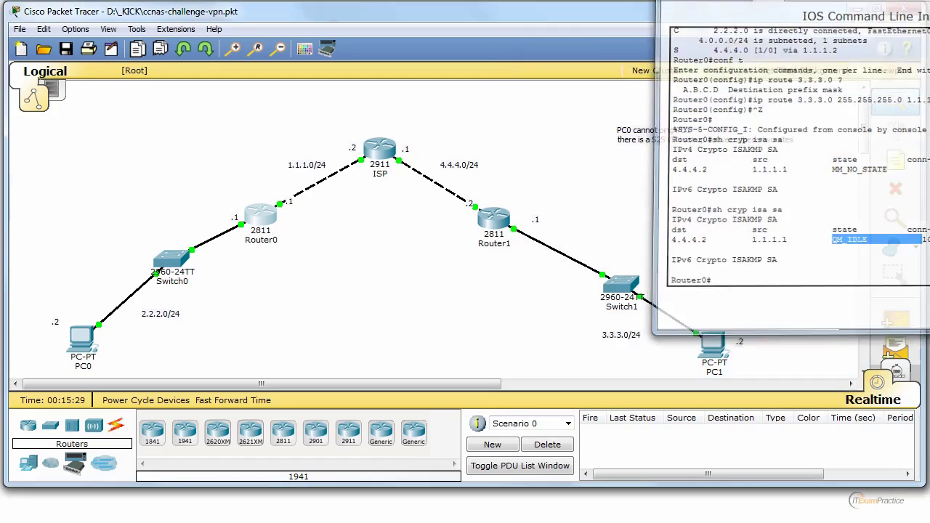